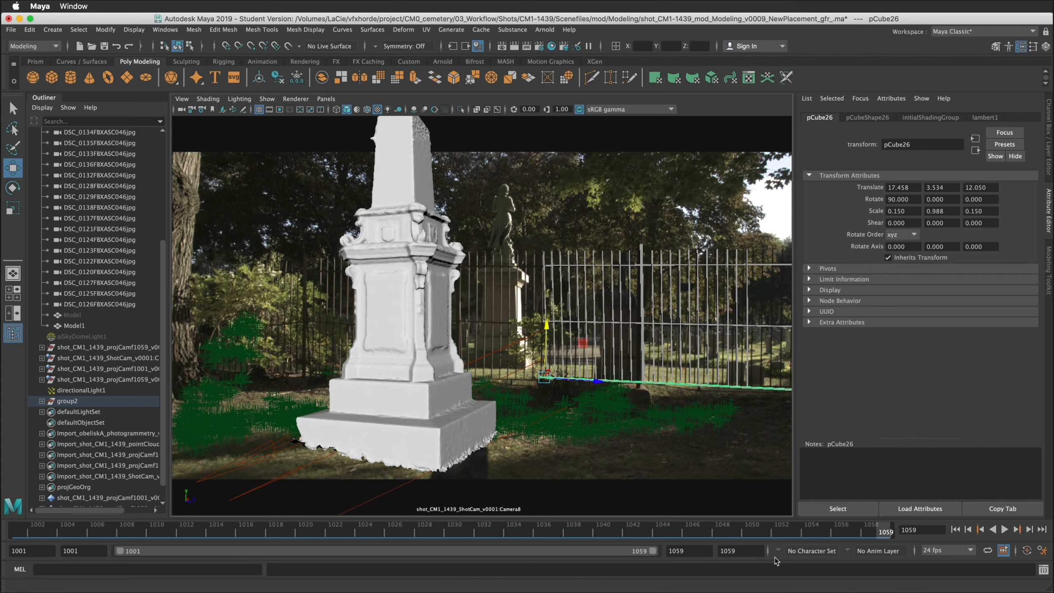
Scrub the timeline around frame 1059 and select the fence group, group2.
drag(874, 531, 969, 530)
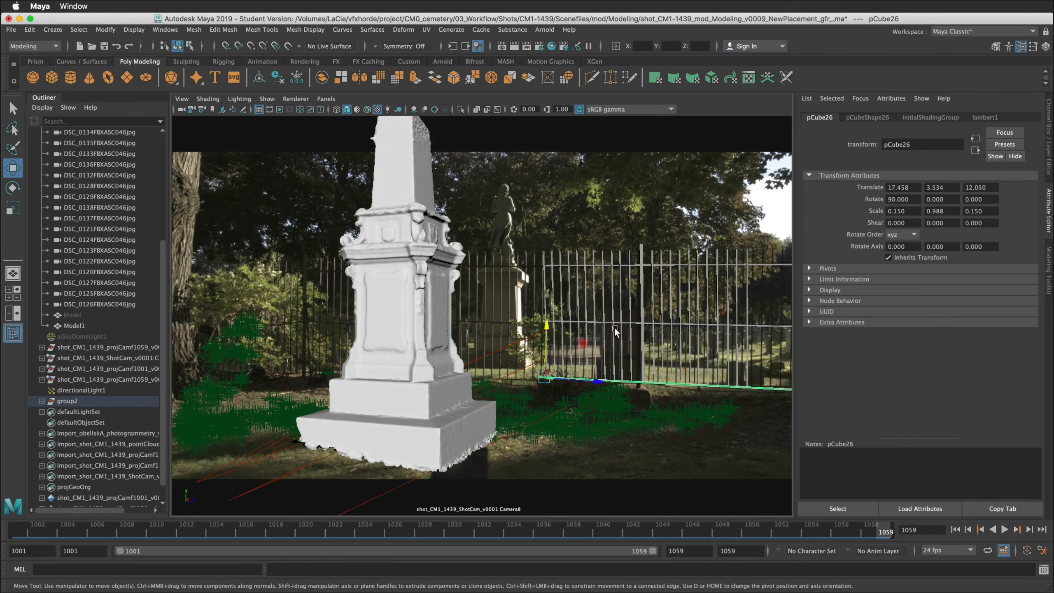
click(66, 401)
drag(702, 322, 701, 320)
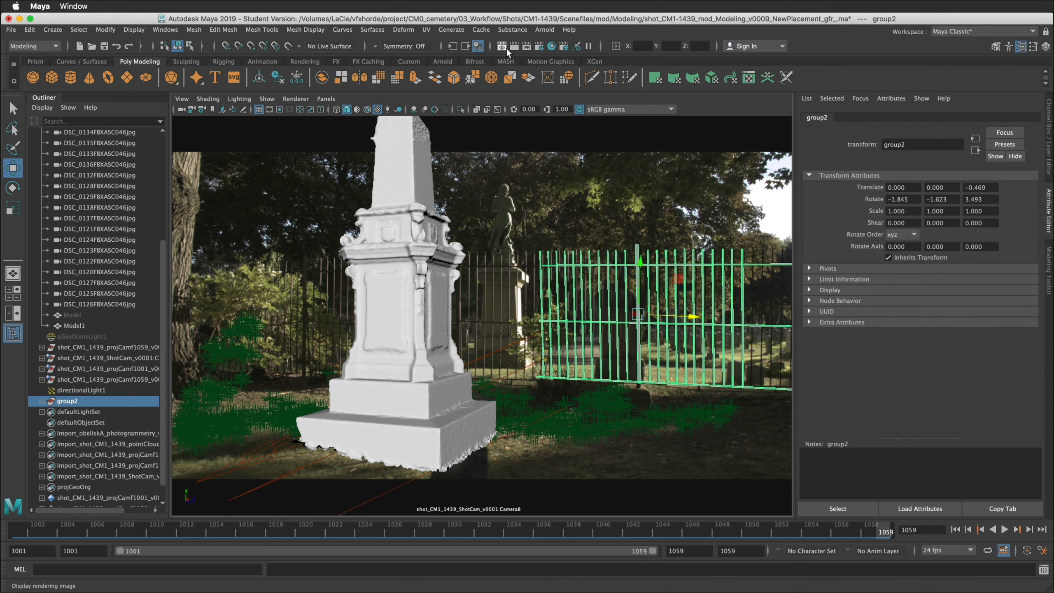
Render the shot camera view in Arnold RenderView to check the lighting on the obelisk and fence, and put the render window away.
click(545, 31)
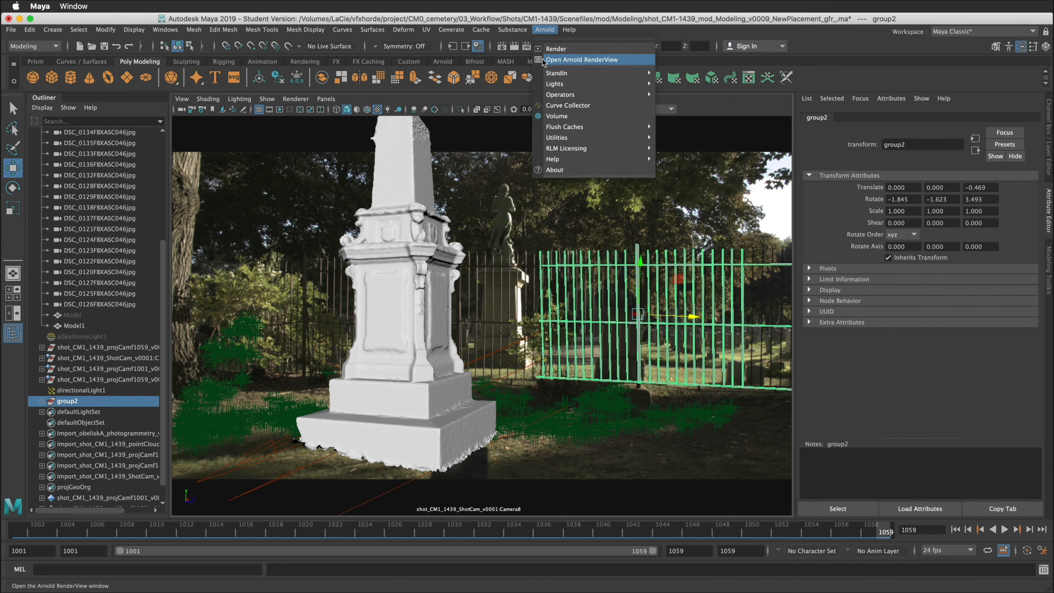
click(550, 61)
drag(648, 460, 676, 86)
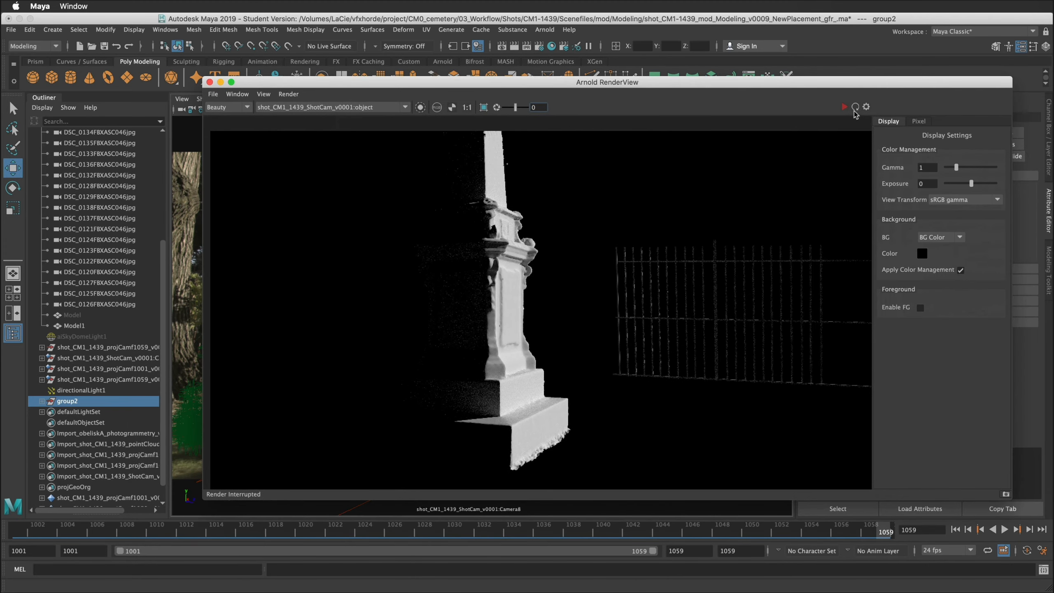
click(846, 108)
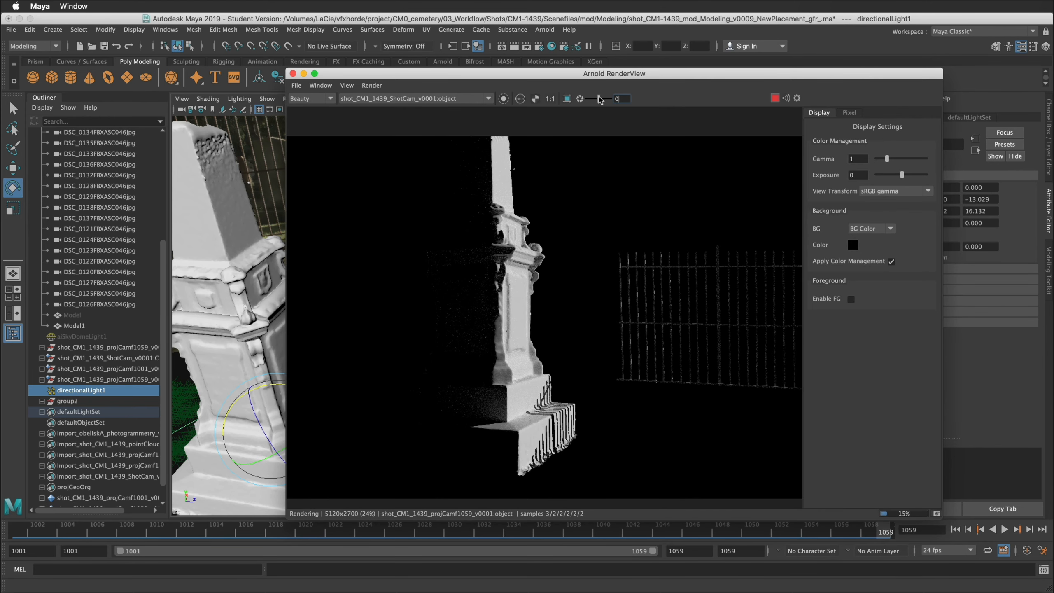
drag(604, 76, 528, 82)
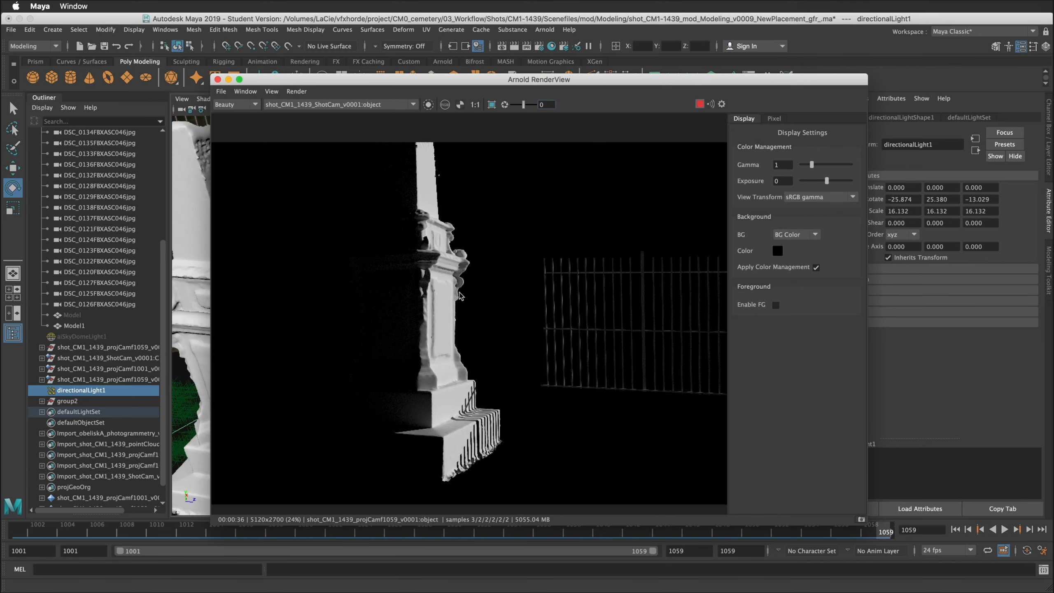
drag(495, 82, 743, 592)
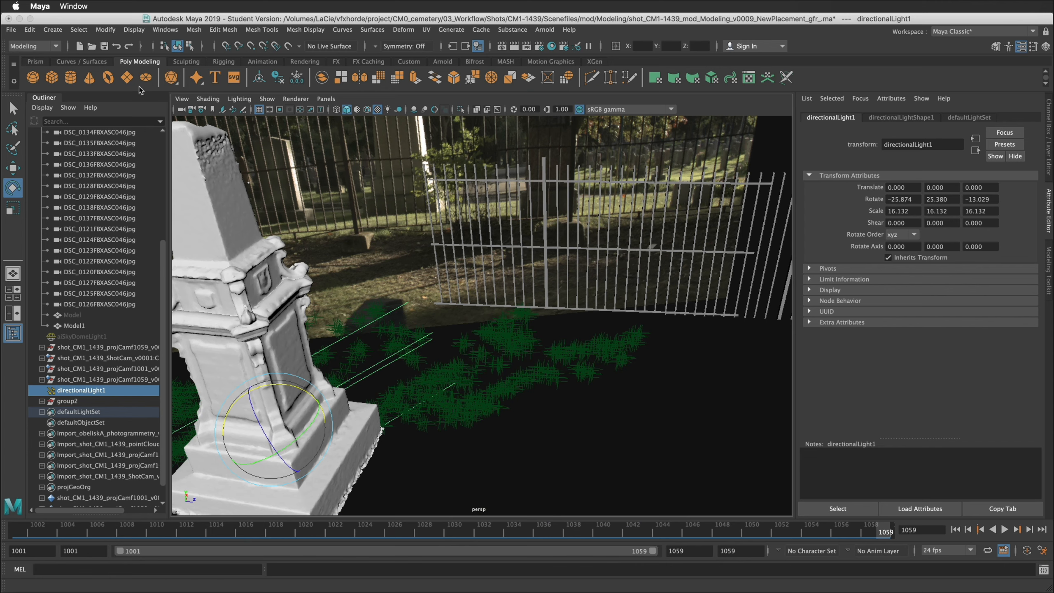
Bring Hypershade back up, create a new Lambert material and select its node in the graph.
drag(711, 585, 711, 87)
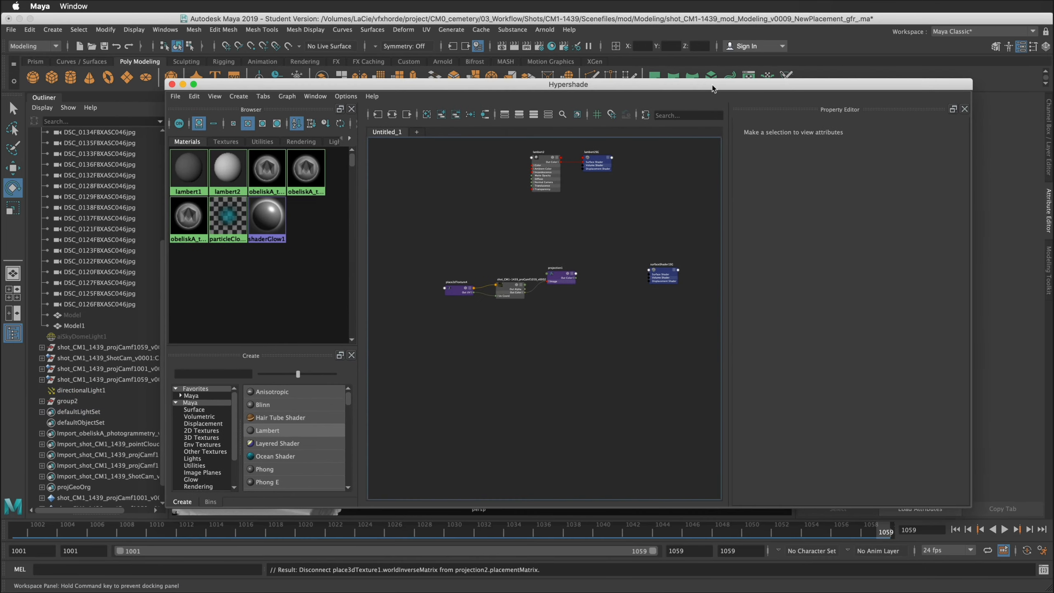
click(276, 432)
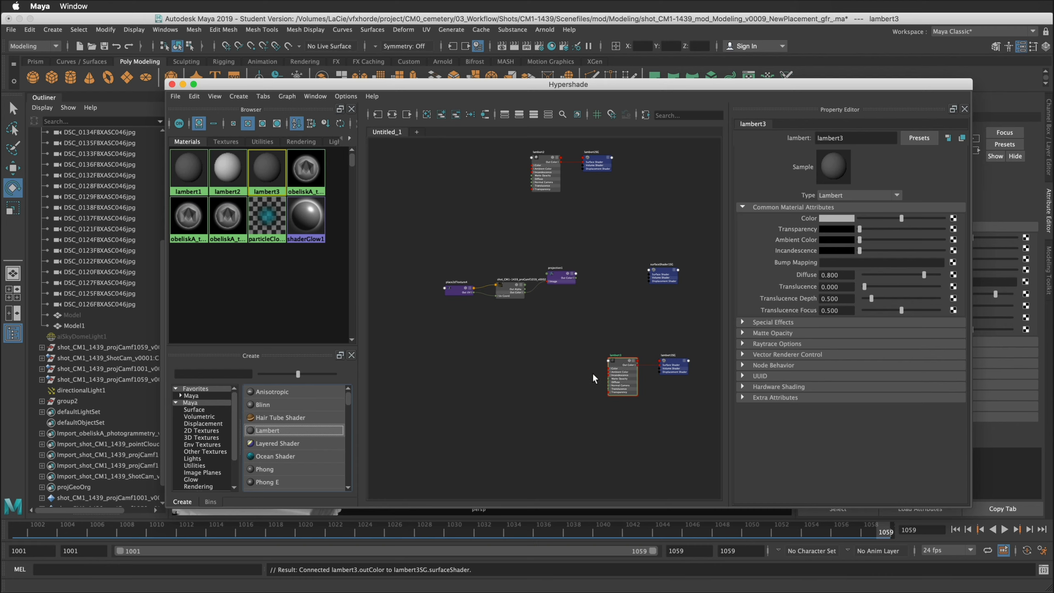
click(620, 368)
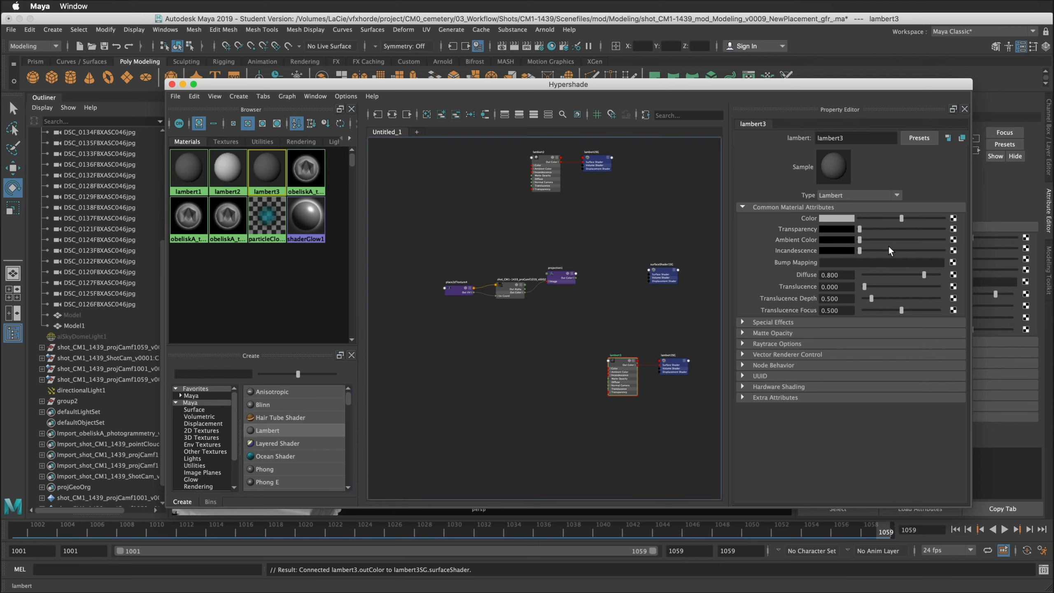
Map the new Lambert's color to a file texture created as a projection.
click(953, 218)
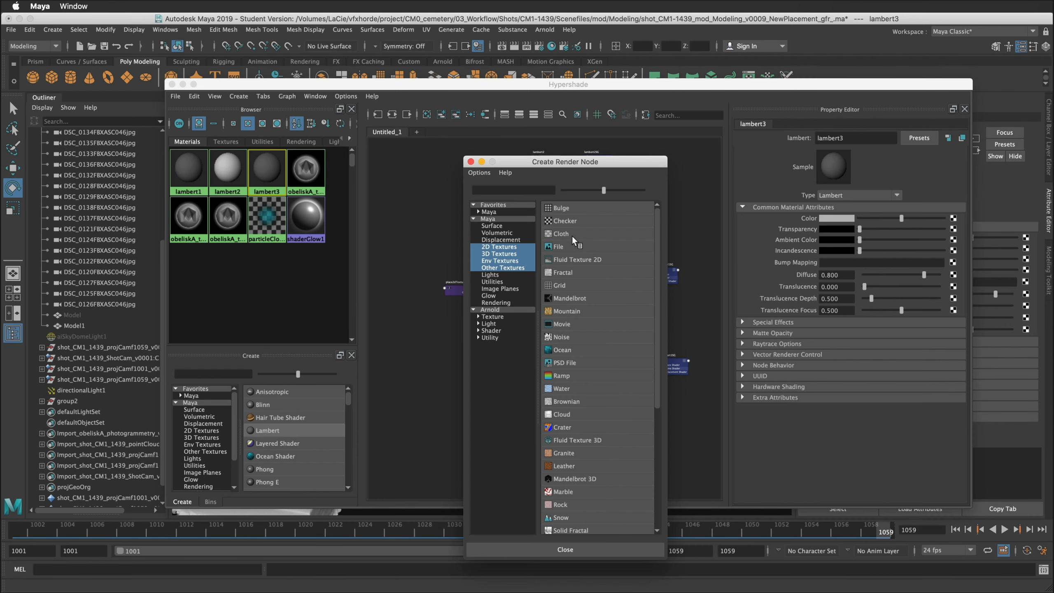
right_click(550, 245)
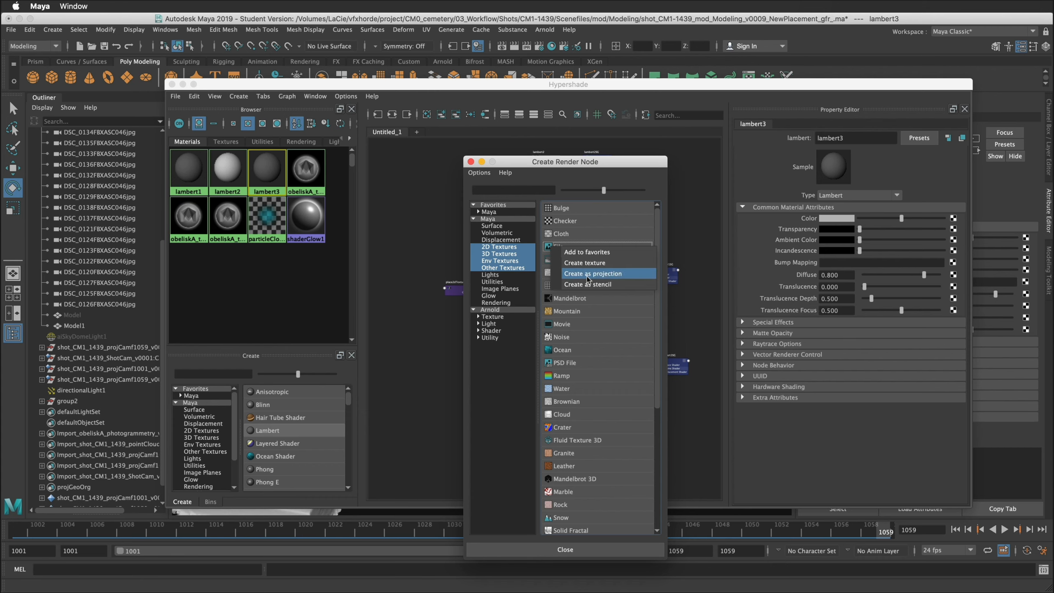
click(618, 275)
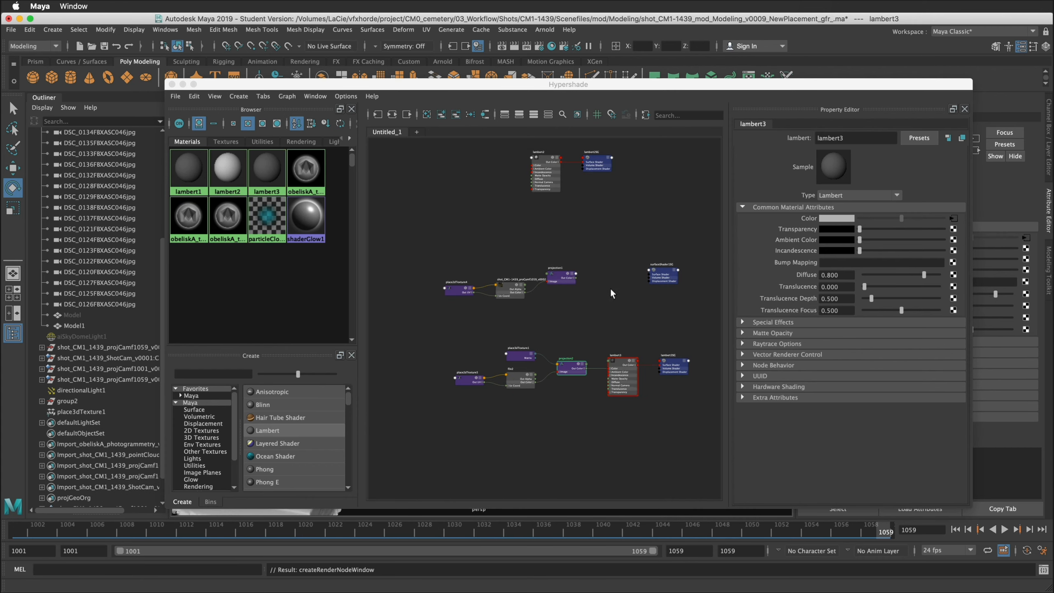
key(f)
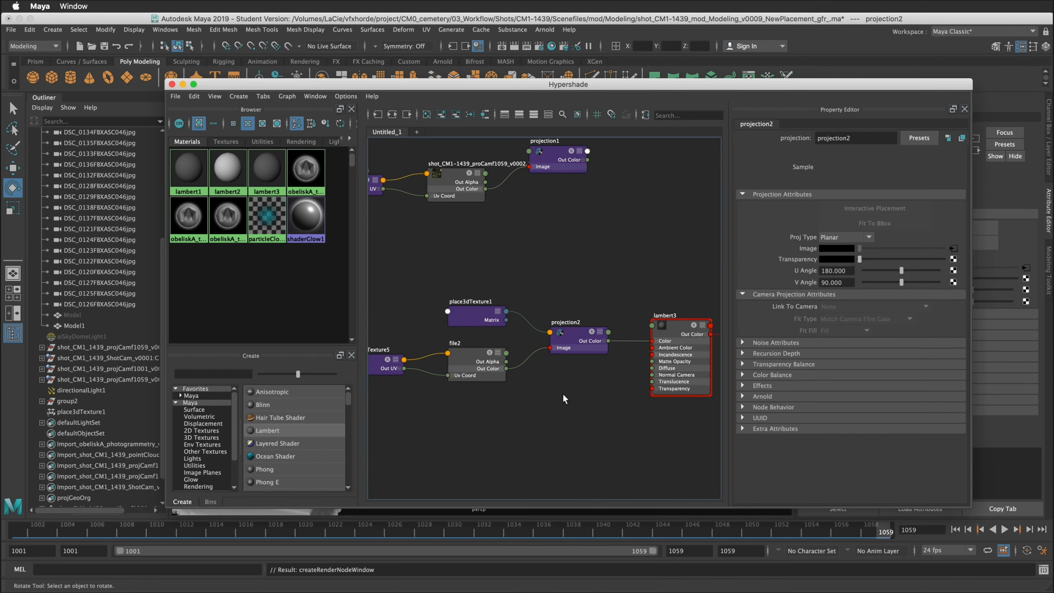
scroll(566, 378, down, 3)
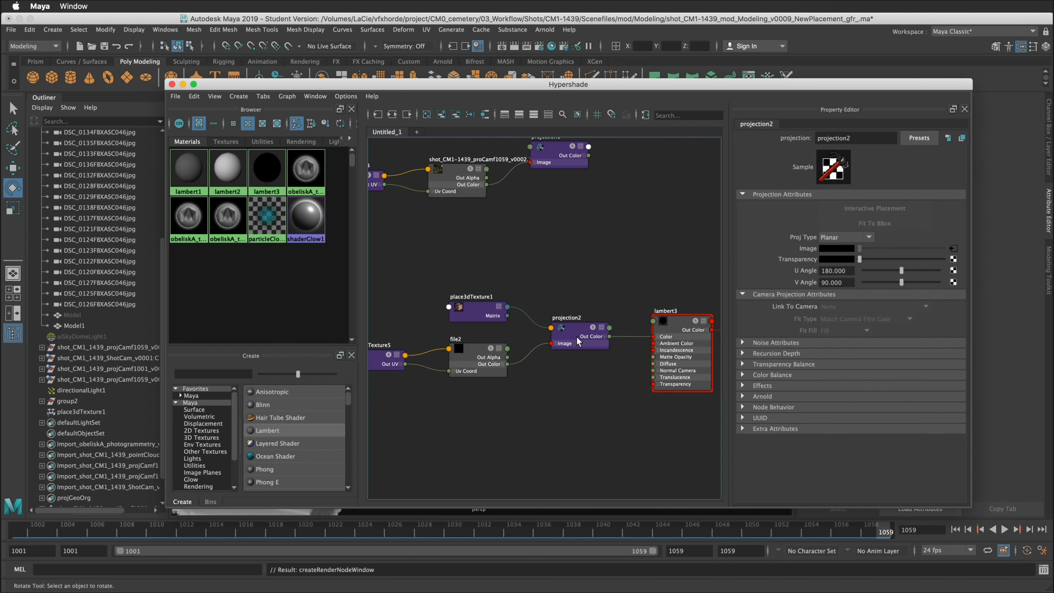
Set the new projection node's type to Perspective and link it to the shot_CM1_1439_ShotCam_v0001 camera.
click(565, 329)
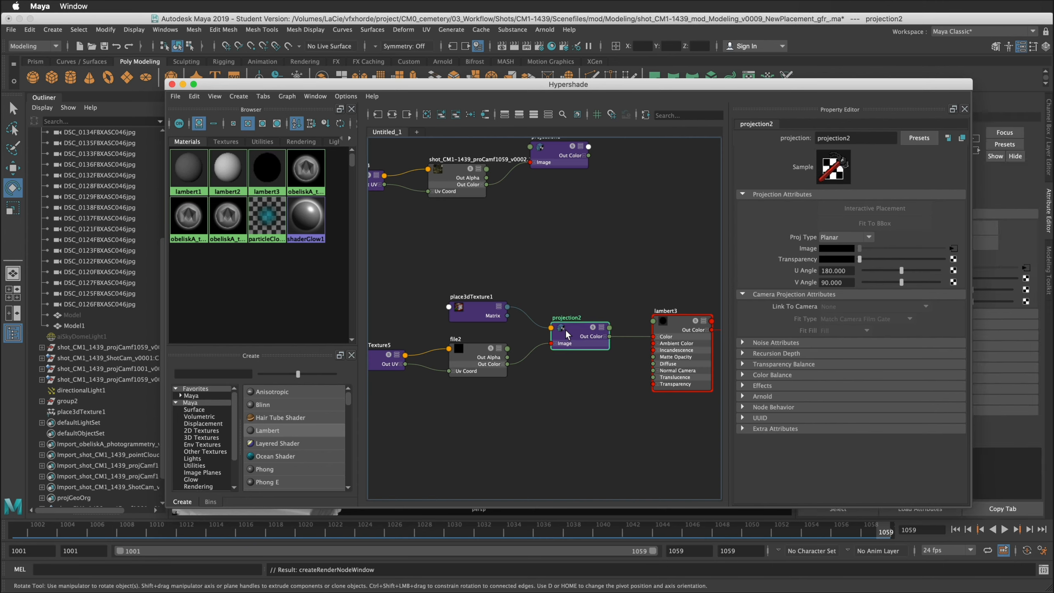
click(845, 237)
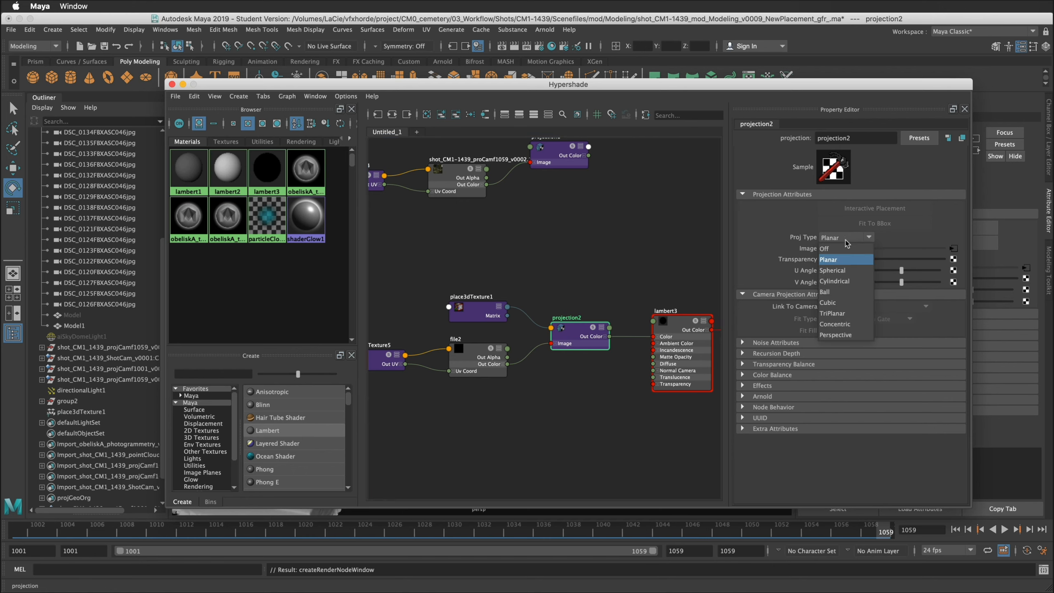
click(839, 335)
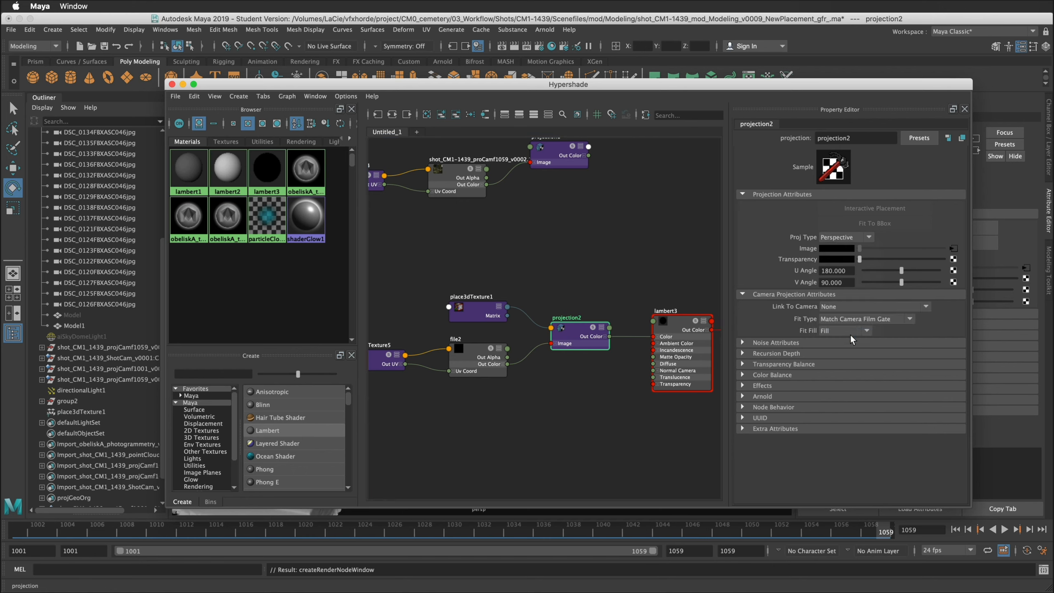
click(837, 307)
scroll(838, 317, down, 3)
scroll(867, 357, down, 3)
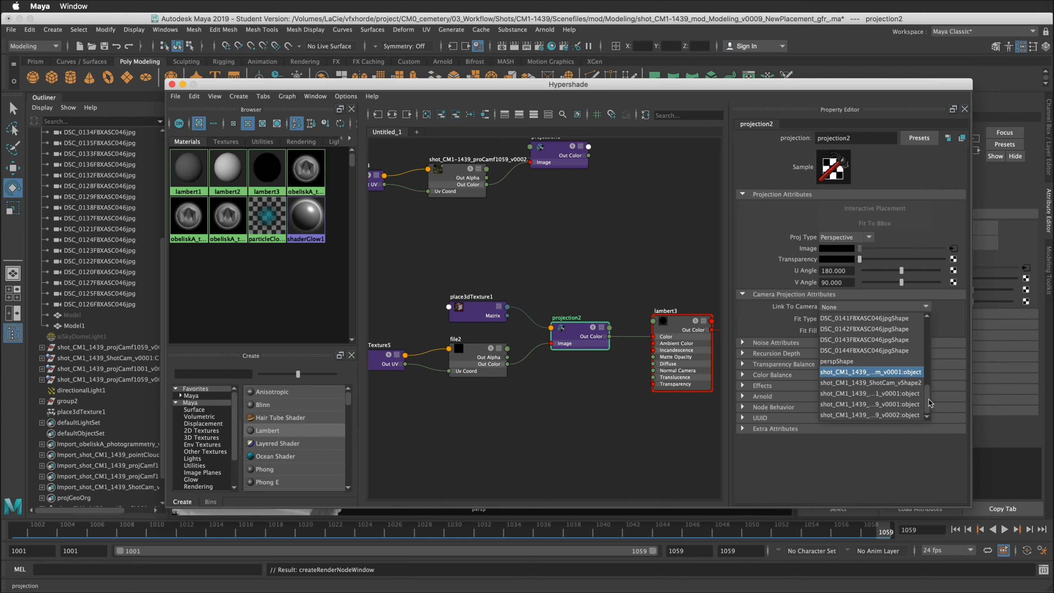
click(877, 374)
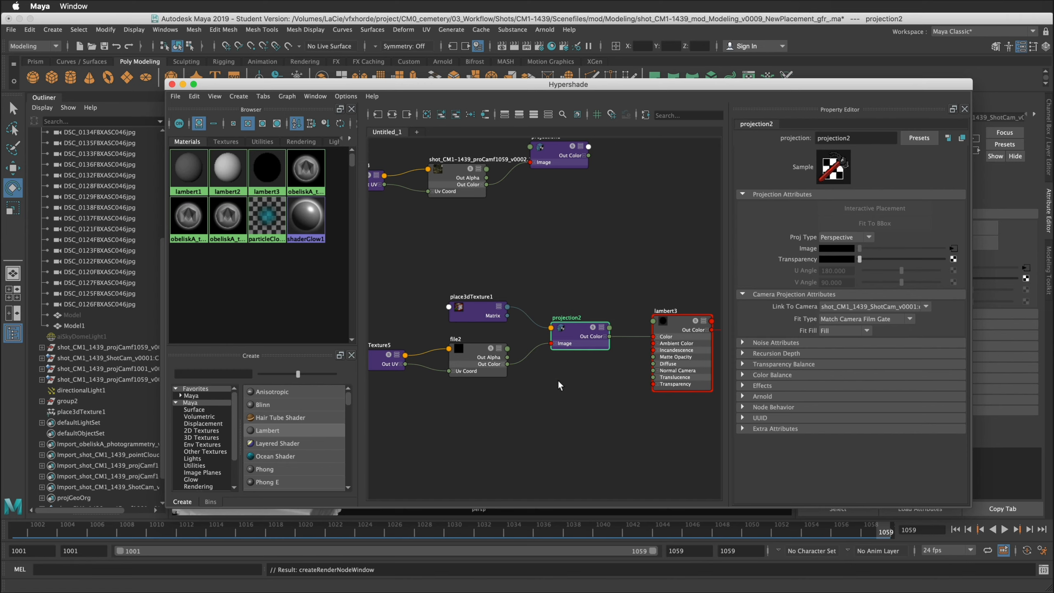
click(847, 332)
Load CM1-1439_footage.1001.exr into the projection's file node as an image sequence, and put Hypershade away.
alt+middle_drag(490, 399, 556, 406)
click(542, 356)
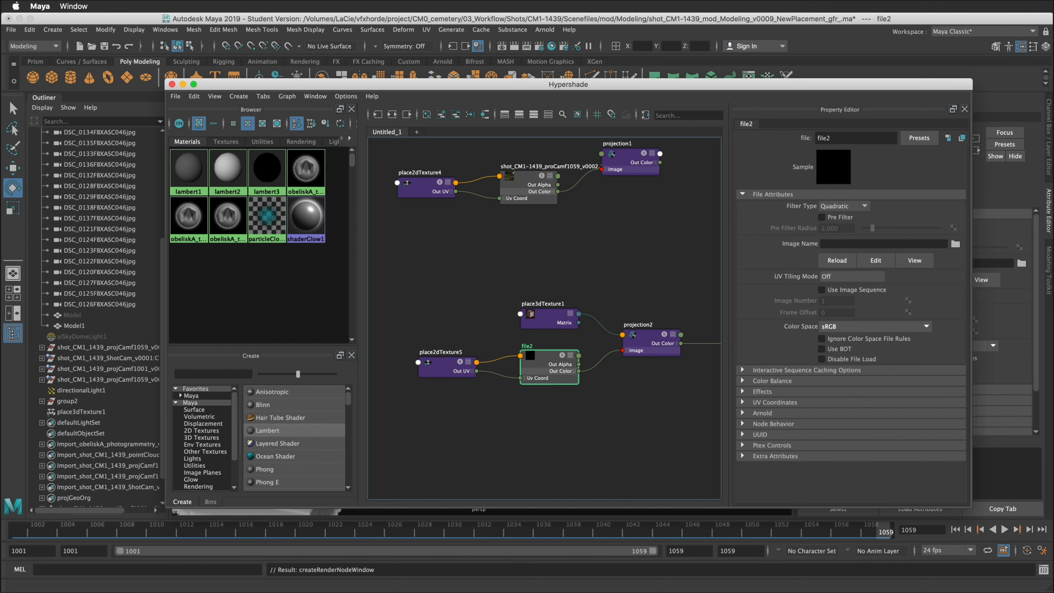
click(857, 289)
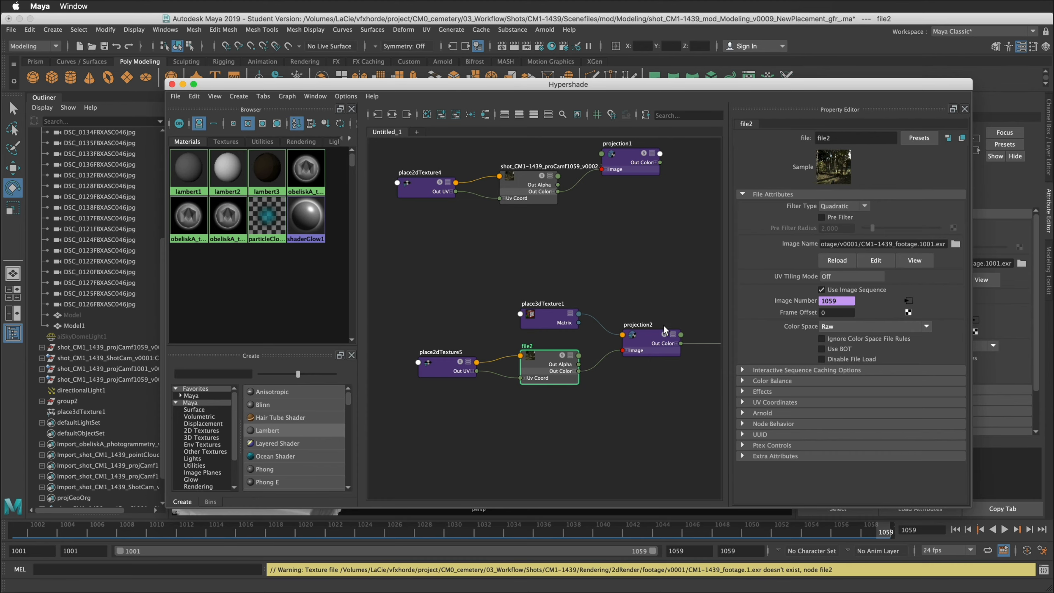
drag(652, 85, 653, 123)
click(173, 123)
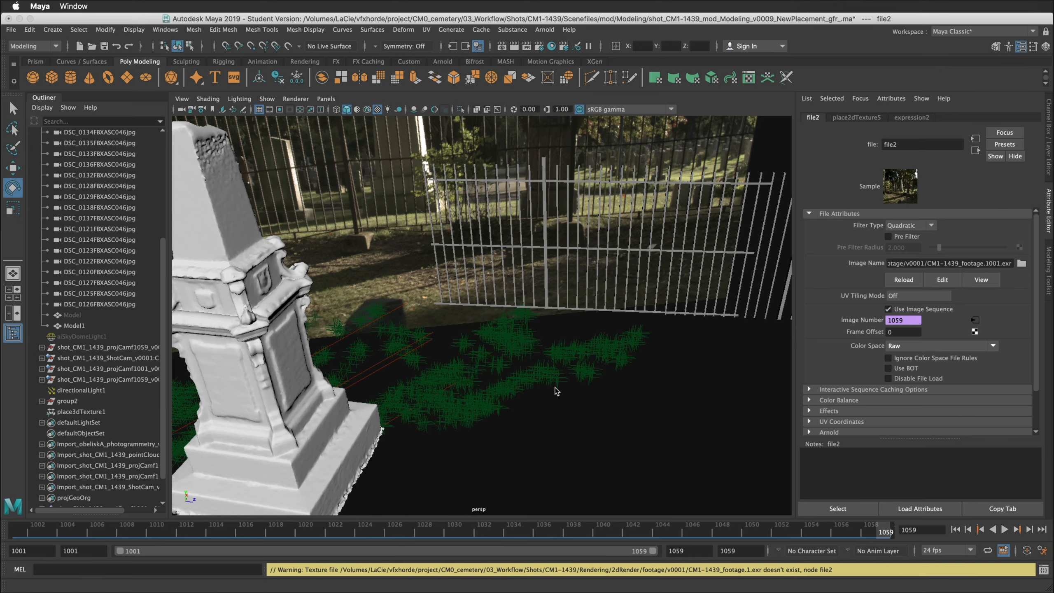
Create a polygon plane at the obelisk's base and scale it uniformly to about 71.9 as a ground surface.
click(126, 77)
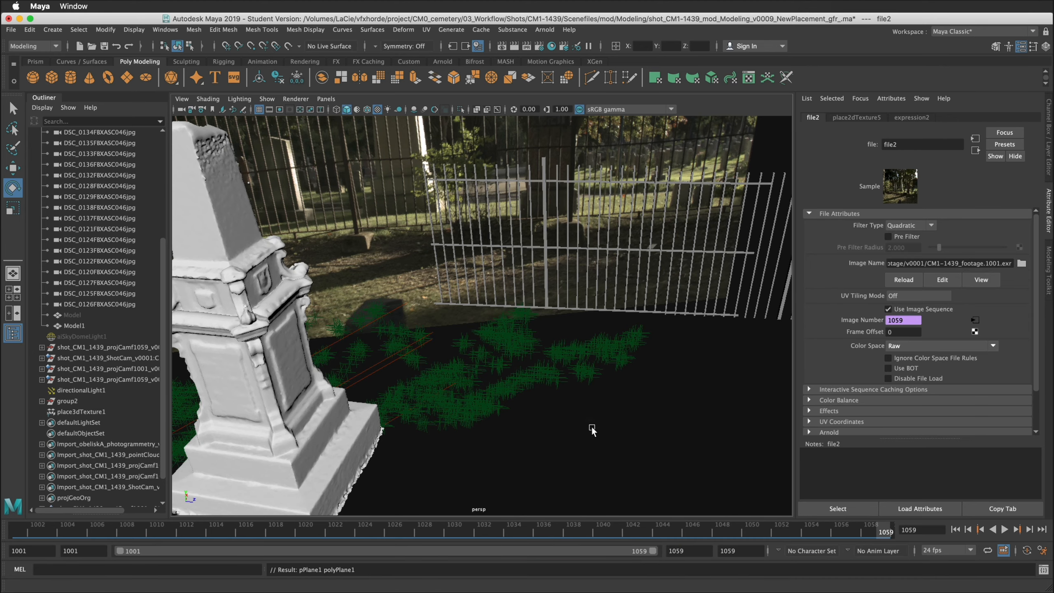
key(f)
key(e)
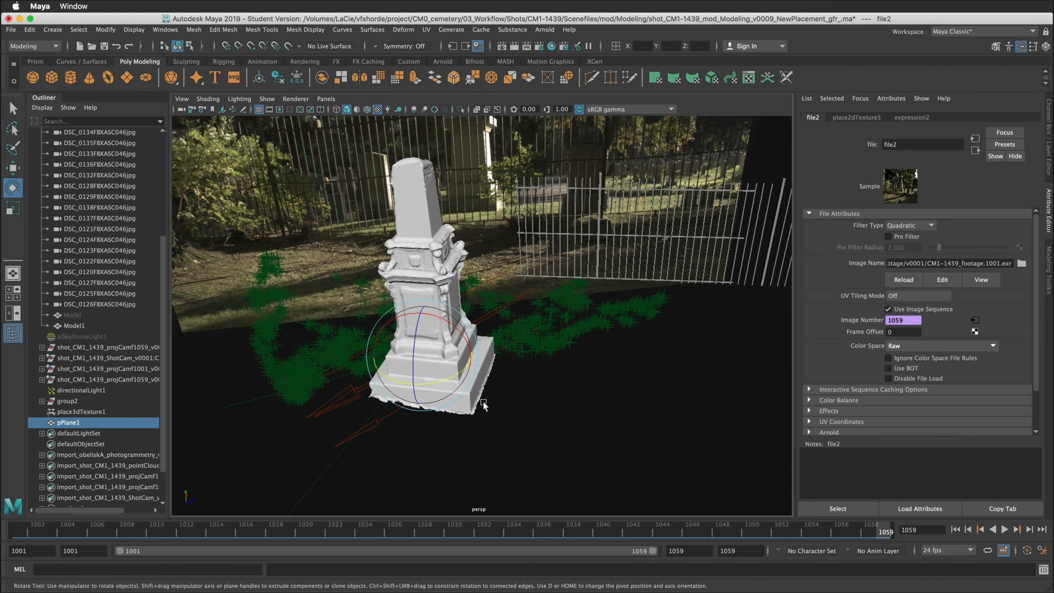
key(r)
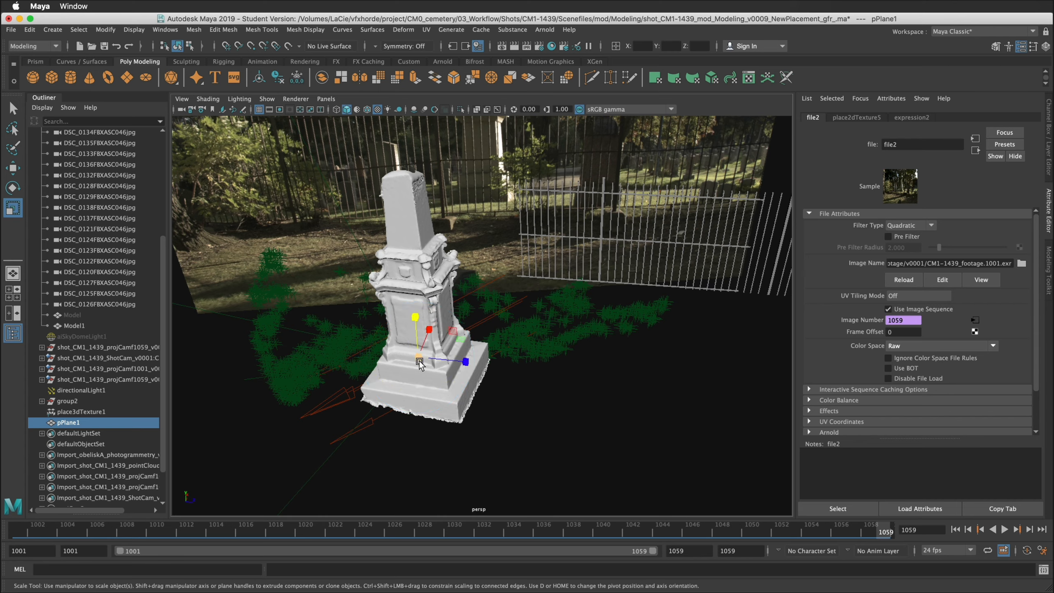
drag(425, 363, 642, 310)
Assign the new Lambert material with the footage projection to the ground plane.
alt+drag(539, 298, 468, 364)
alt+right_drag(468, 364, 538, 386)
alt+middle_drag(538, 386, 522, 370)
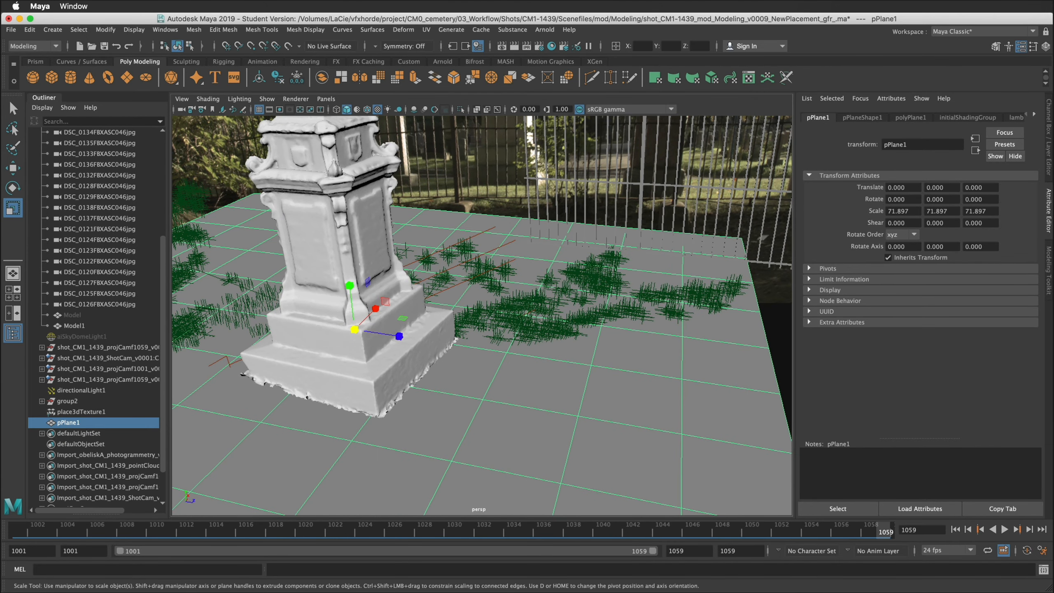
drag(561, 592, 796, 358)
right_drag(552, 407, 555, 380)
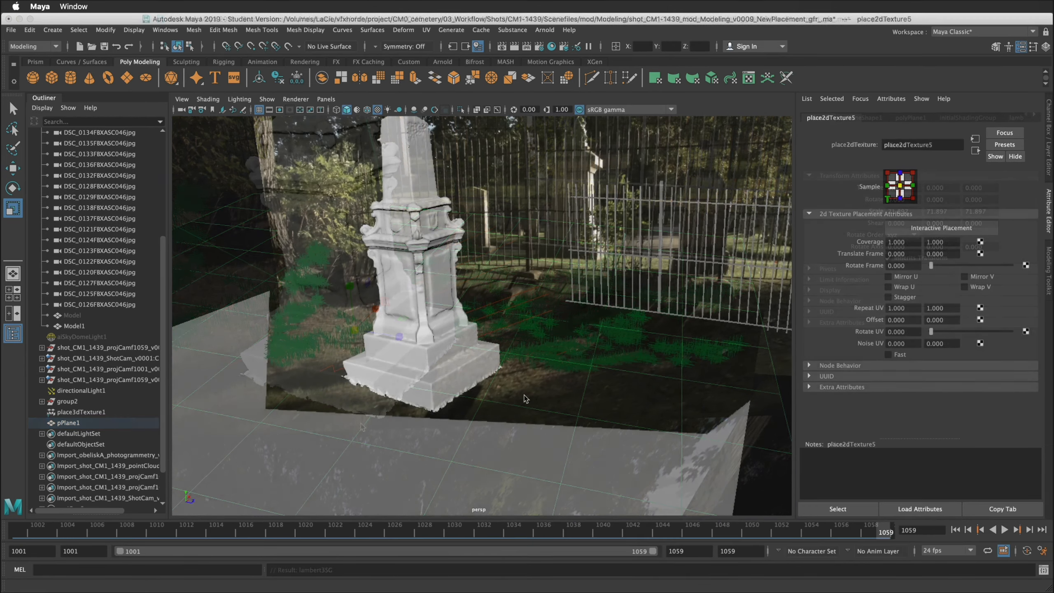
Examine the footage projected on the ground plane from above during playback, and return to frame 1059.
alt+drag(529, 396, 525, 533)
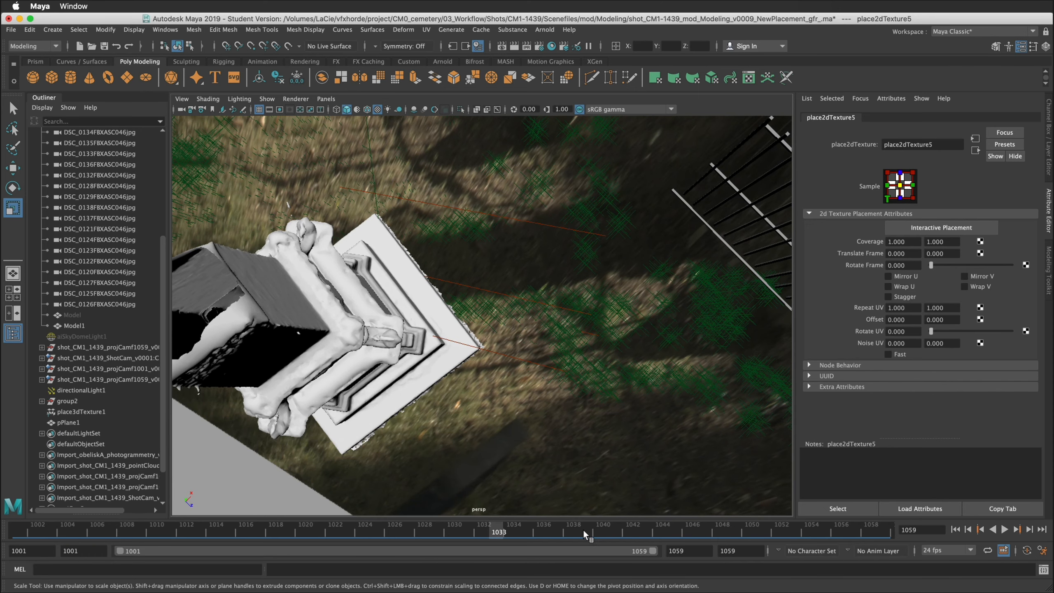
key(alt+v)
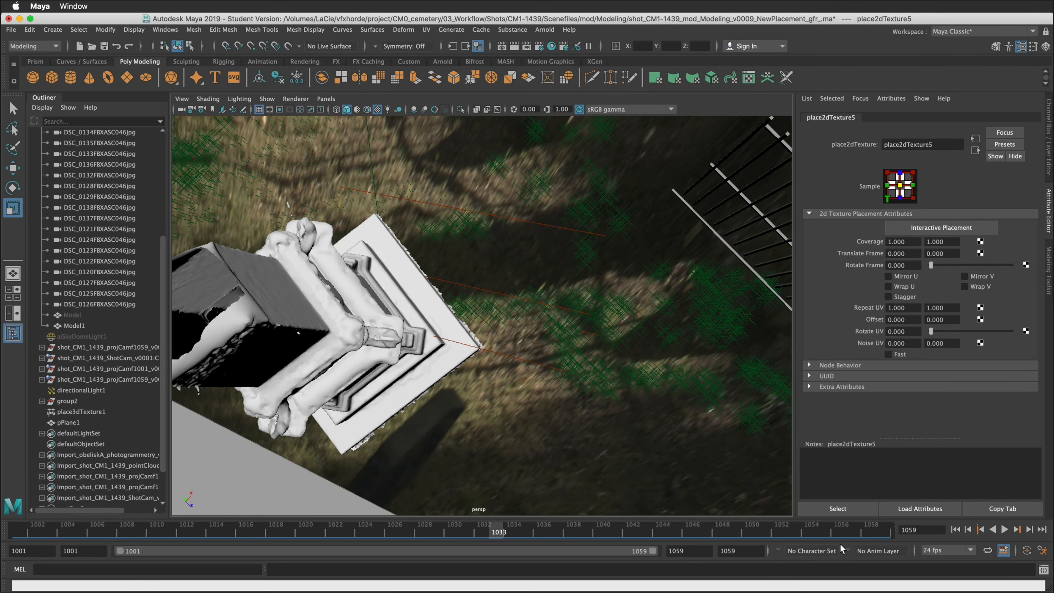
click(887, 533)
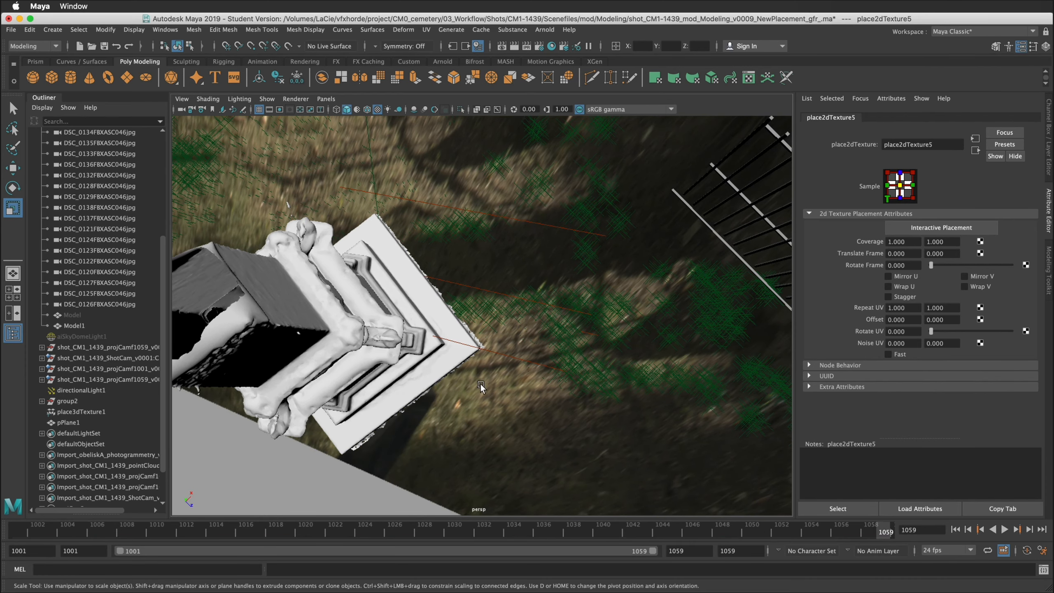
alt+drag(552, 338, 599, 282)
alt+middle_drag(600, 282, 565, 356)
alt+drag(585, 346, 575, 346)
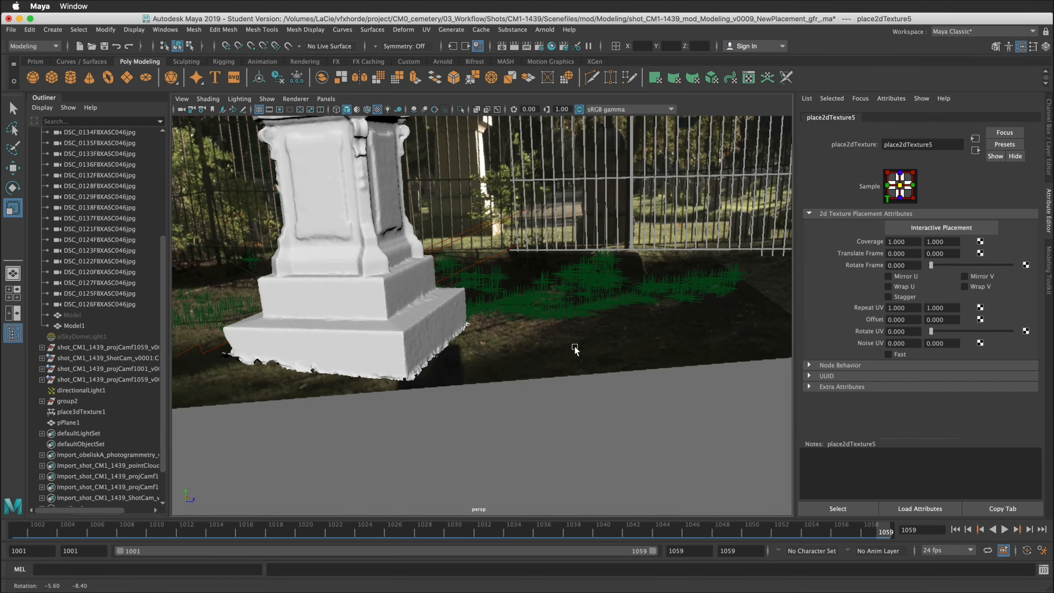
Bring Arnold RenderView back up and hide the fence group, group2, from the render.
drag(826, 589, 611, 119)
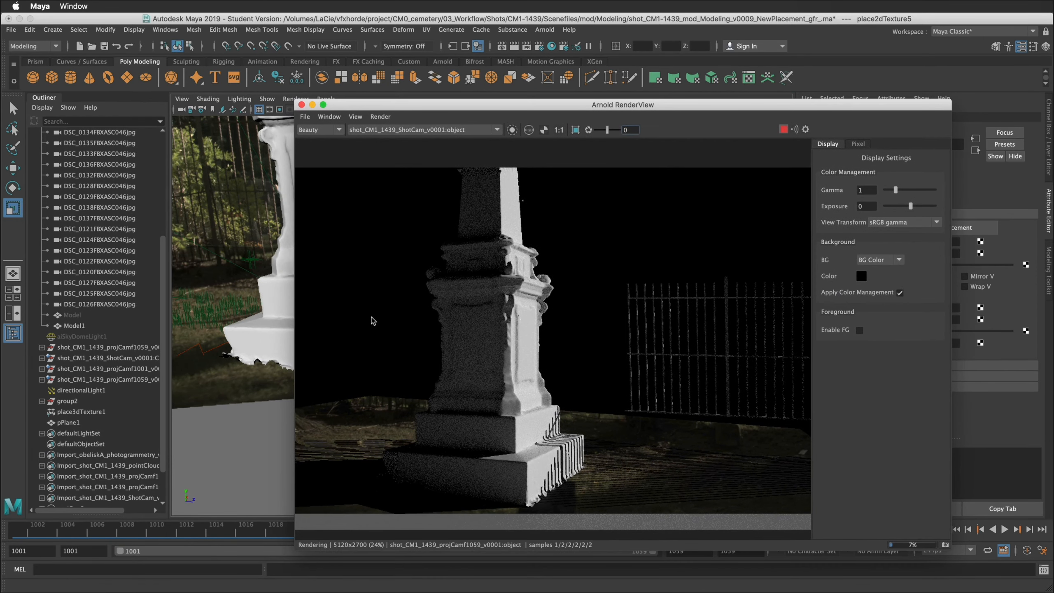
click(75, 403)
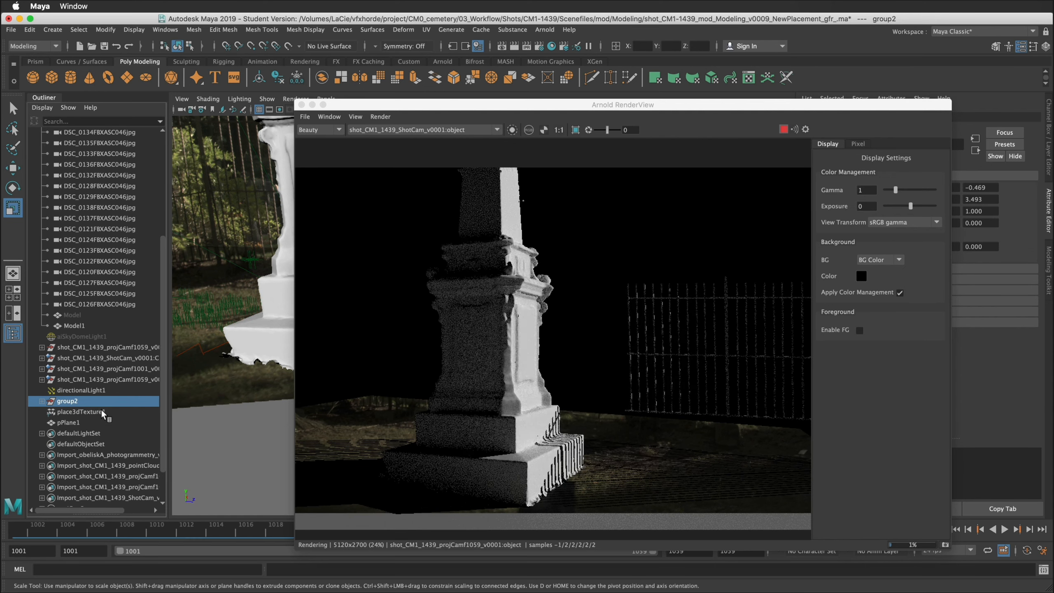
key(ctrl+h)
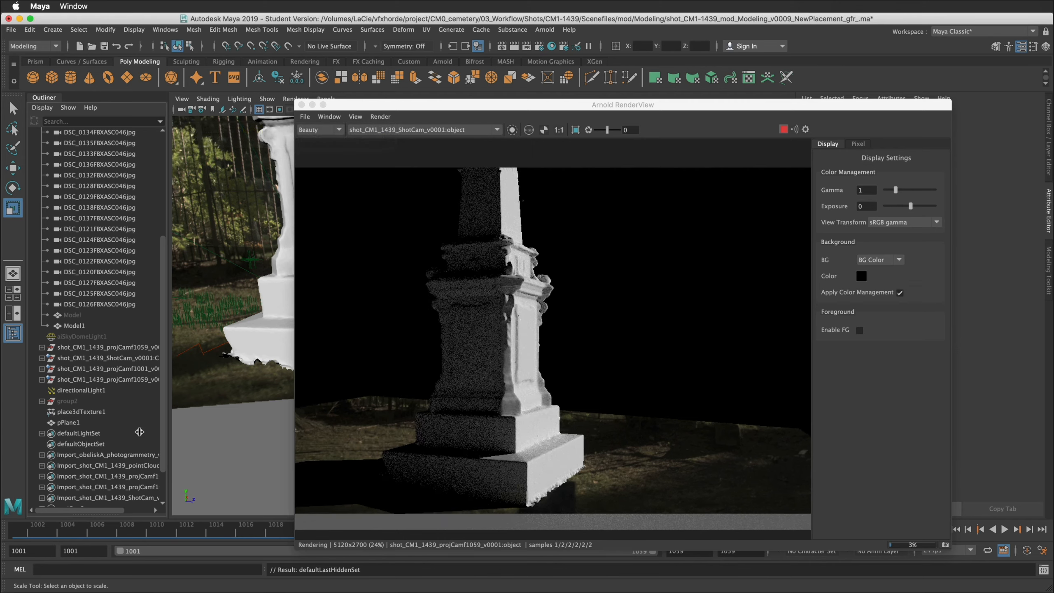
Unhide the fence group, group2, and rotate directionalLight1 slightly so the fence's shadow falls across the obelisk's base.
click(91, 402)
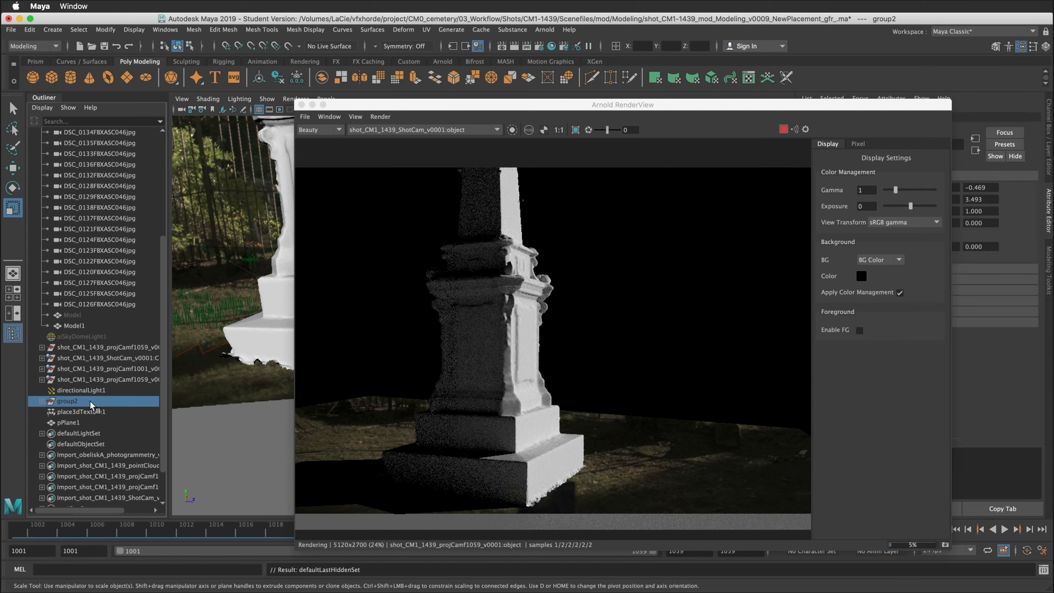
key(shift+h)
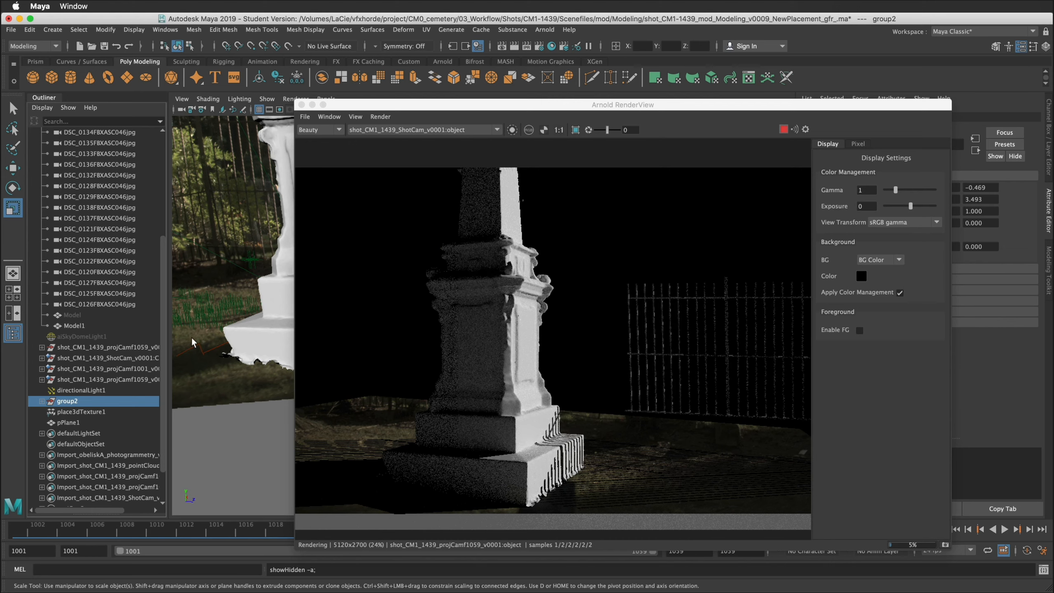
click(199, 350)
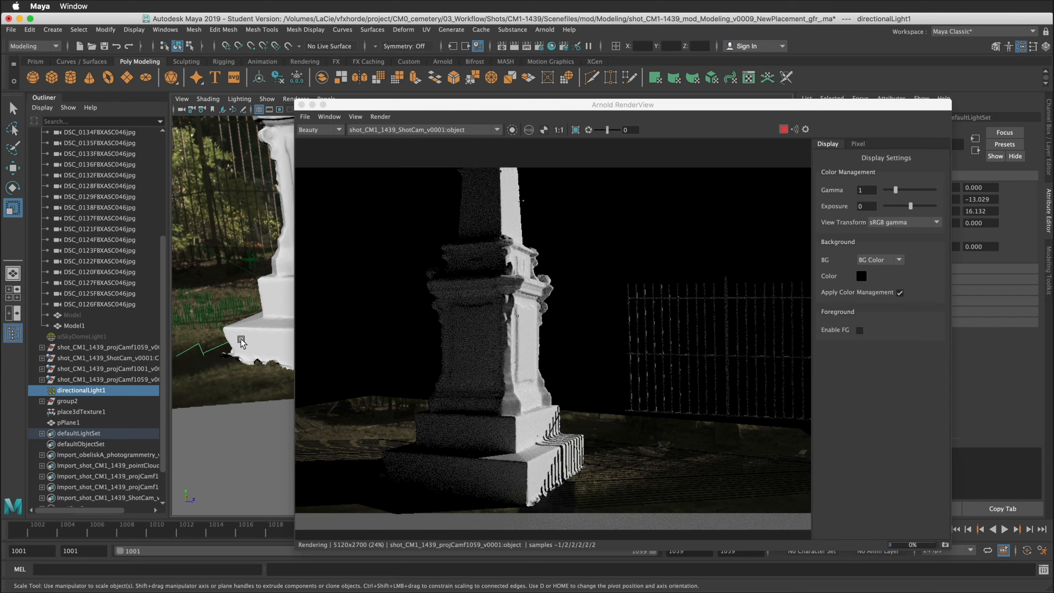
key(e)
drag(374, 111, 496, 95)
click(331, 328)
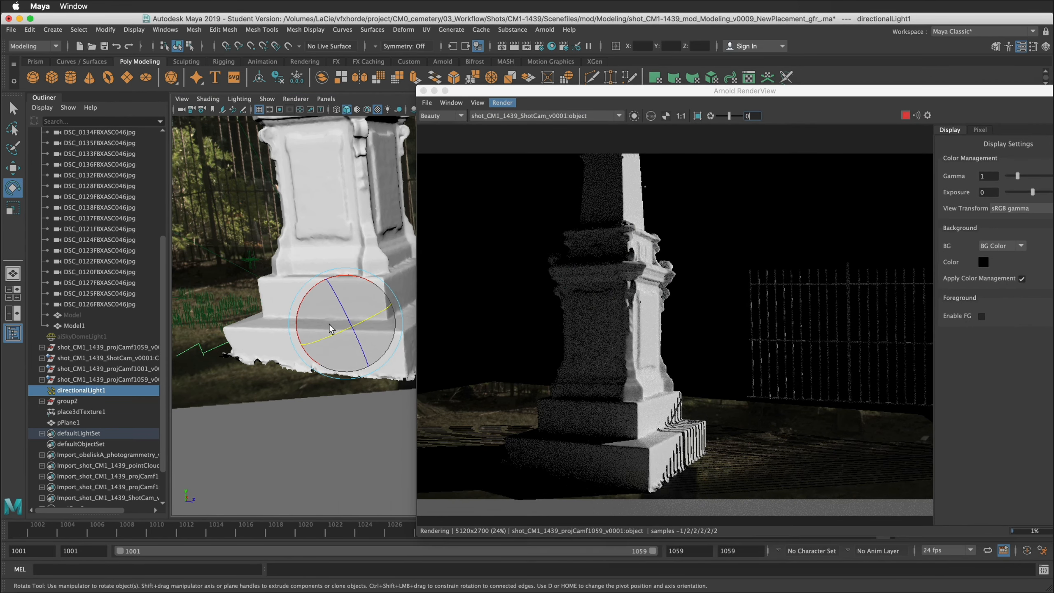
drag(330, 328, 338, 327)
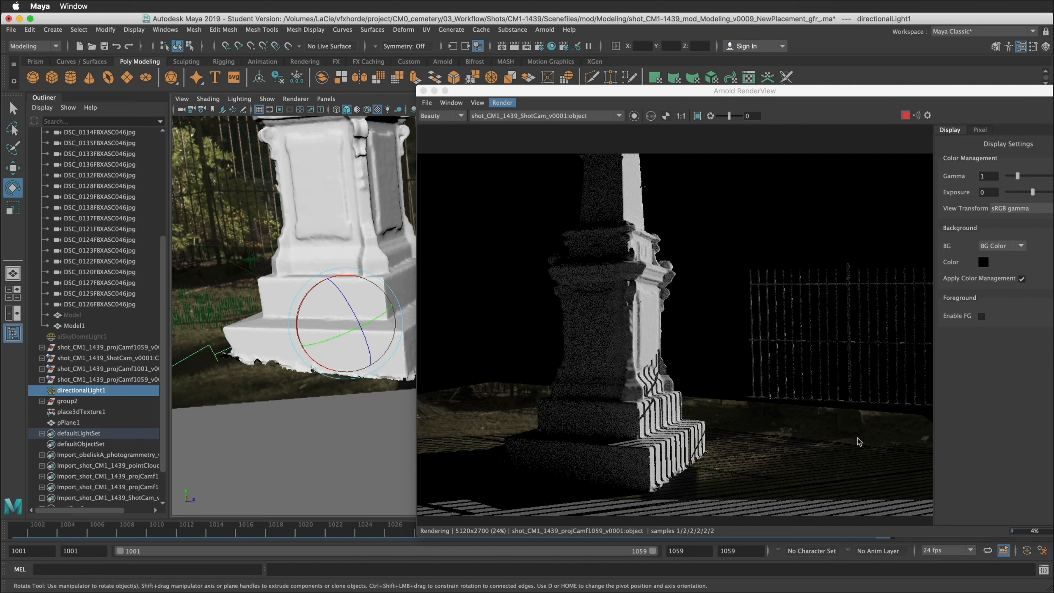
Hide and unhide the fence group, group2, to compare the render with and without its shadows, and move RenderView out of the way.
click(74, 326)
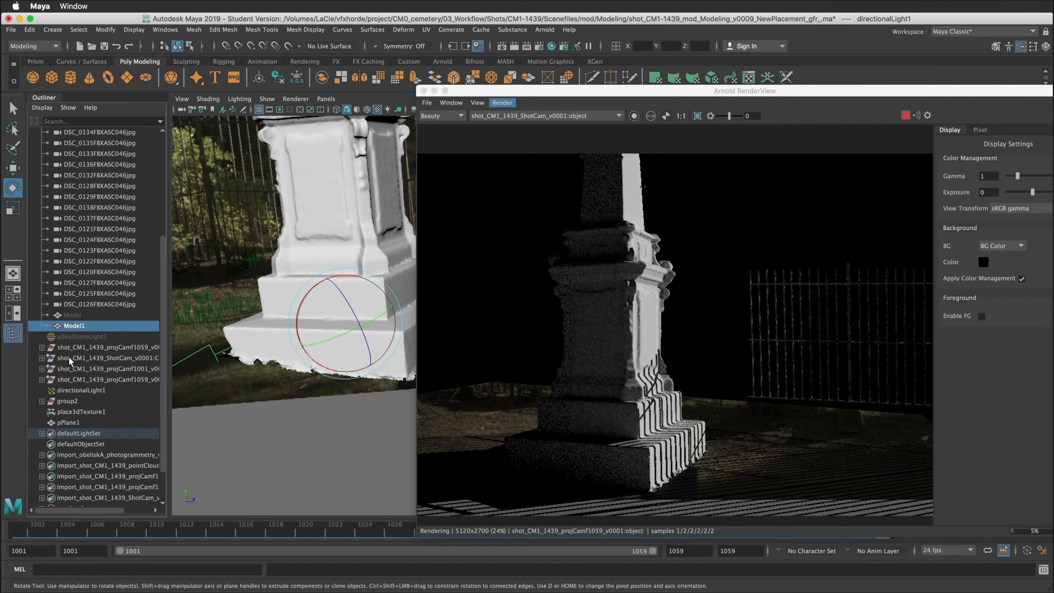
click(73, 401)
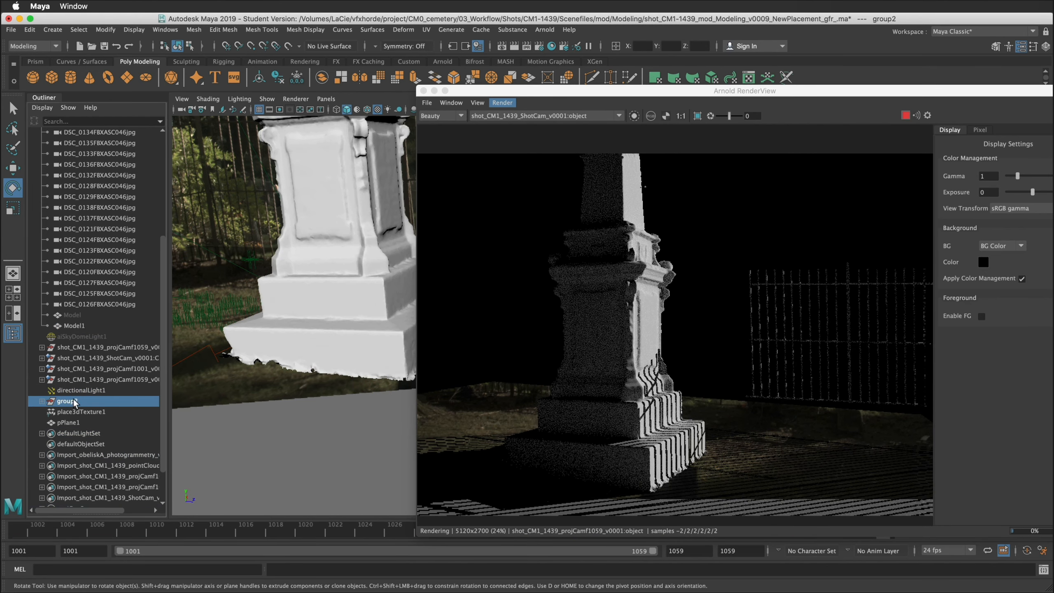
key(ctrl+h)
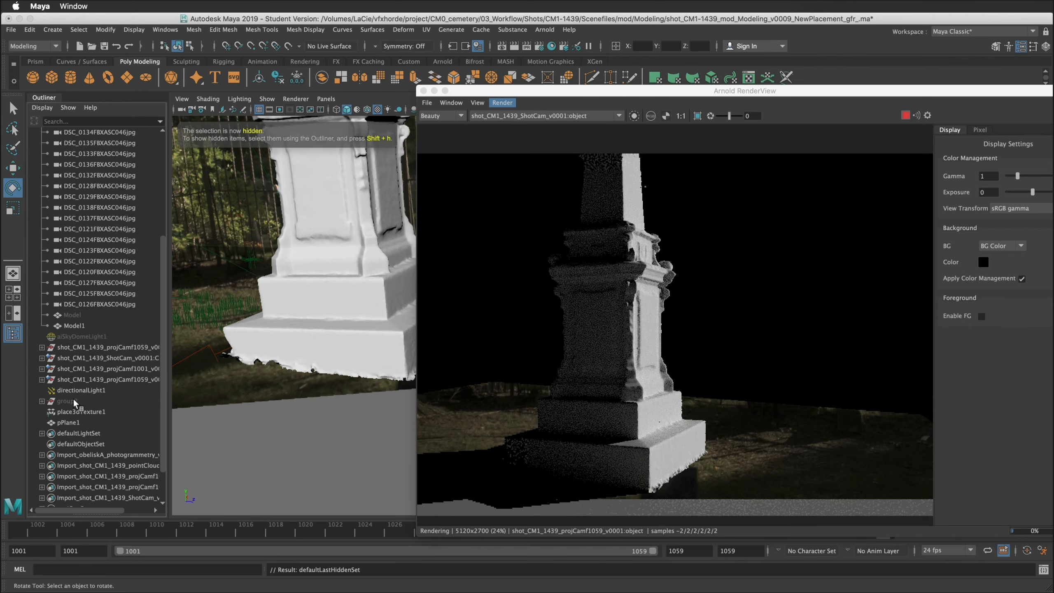
key(shift+h)
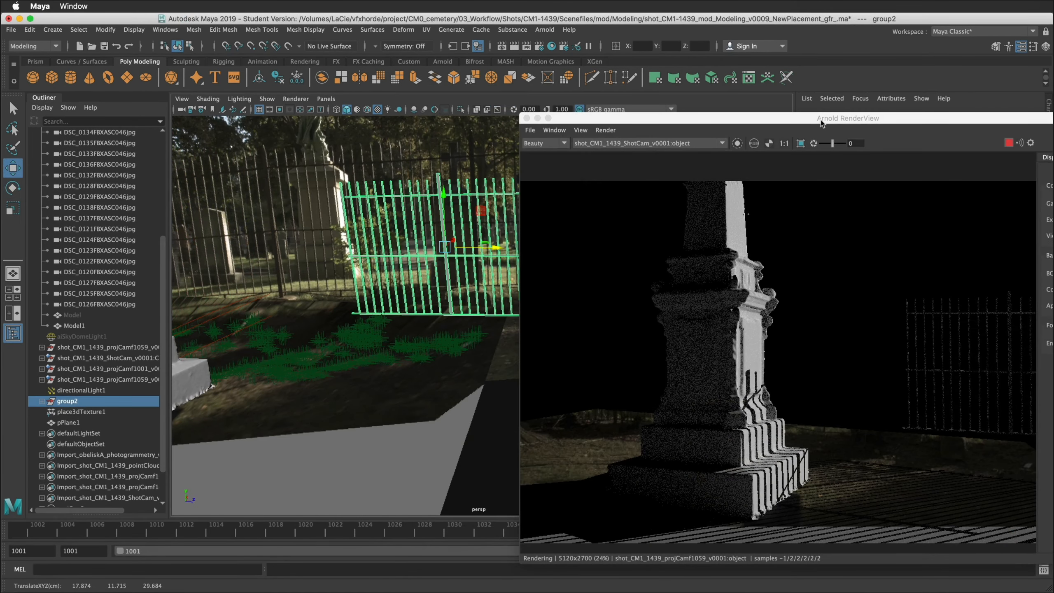
click(820, 120)
drag(820, 123, 557, 101)
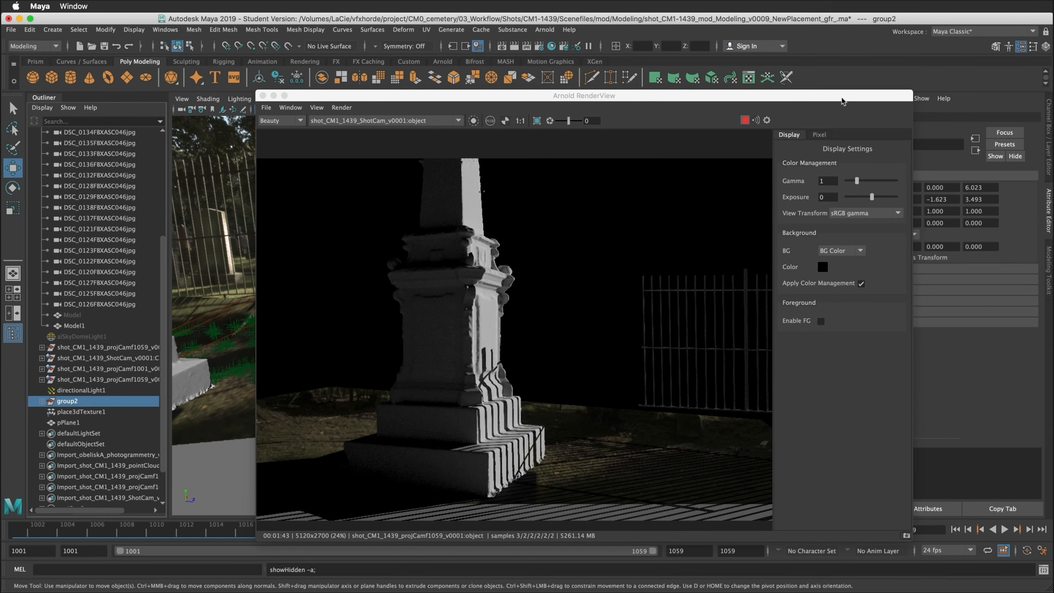
drag(846, 100, 913, 590)
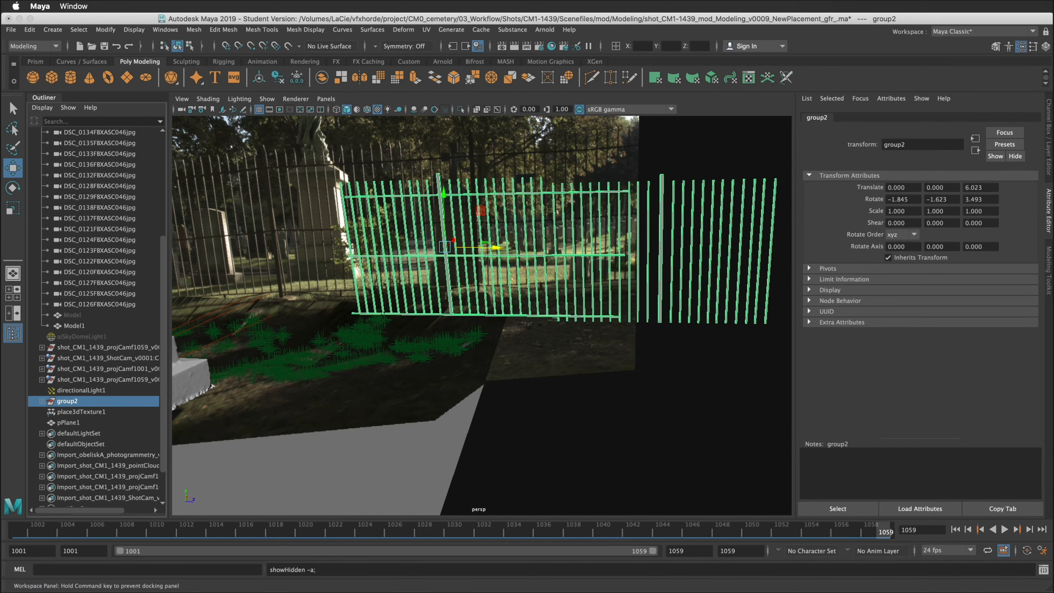
Open the Prism State Manager and add an image render state with the task name LightMask.
click(36, 61)
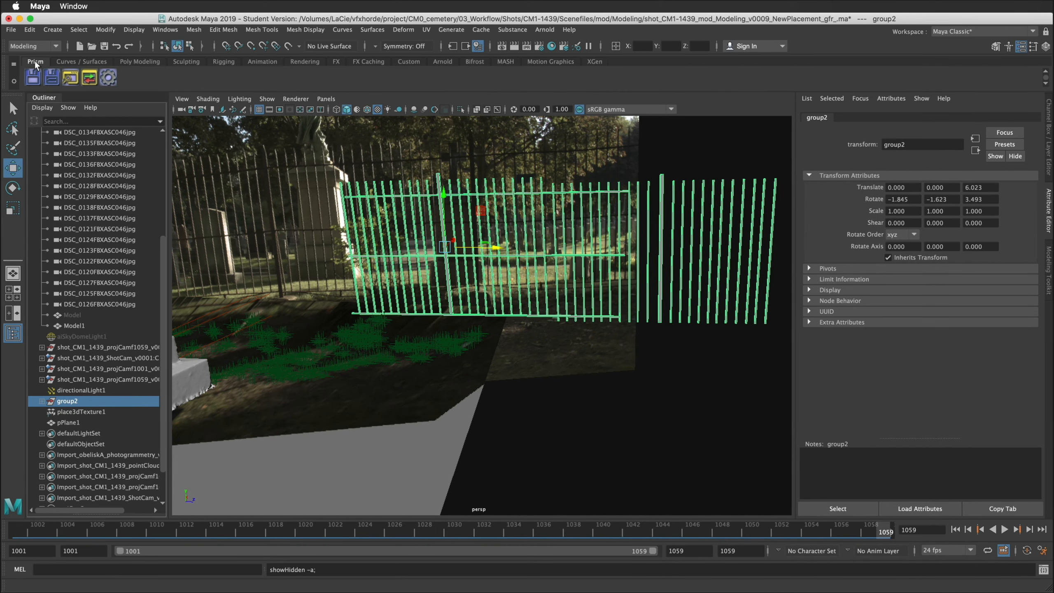
click(90, 80)
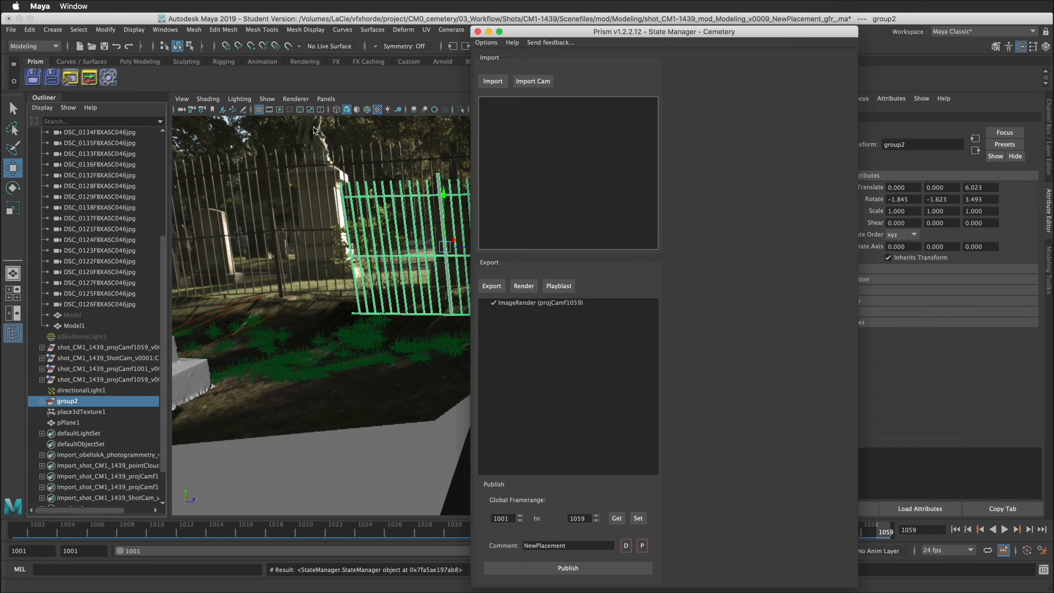
drag(552, 28, 615, 36)
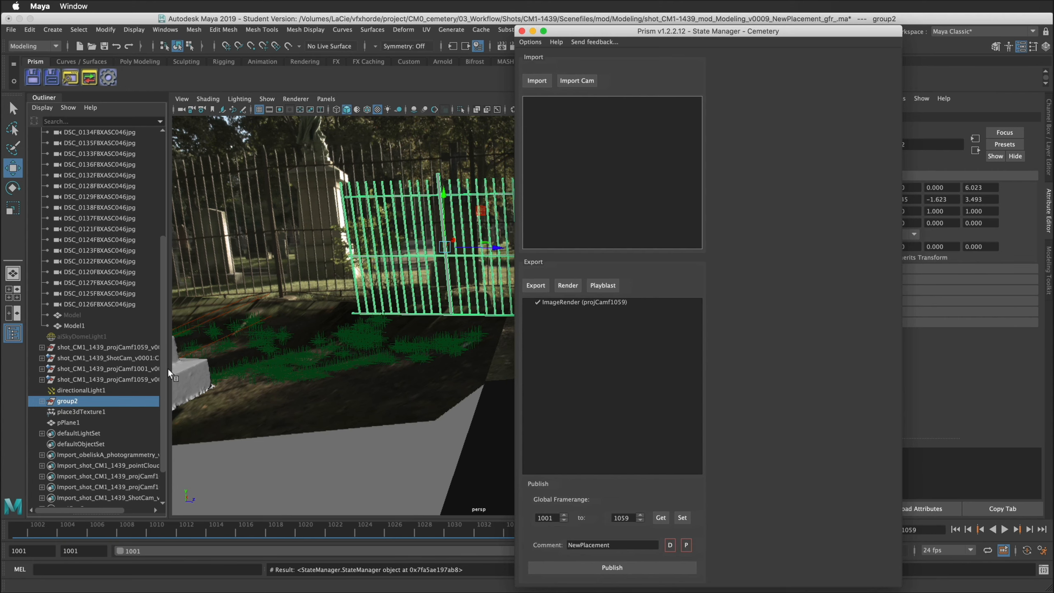
click(77, 325)
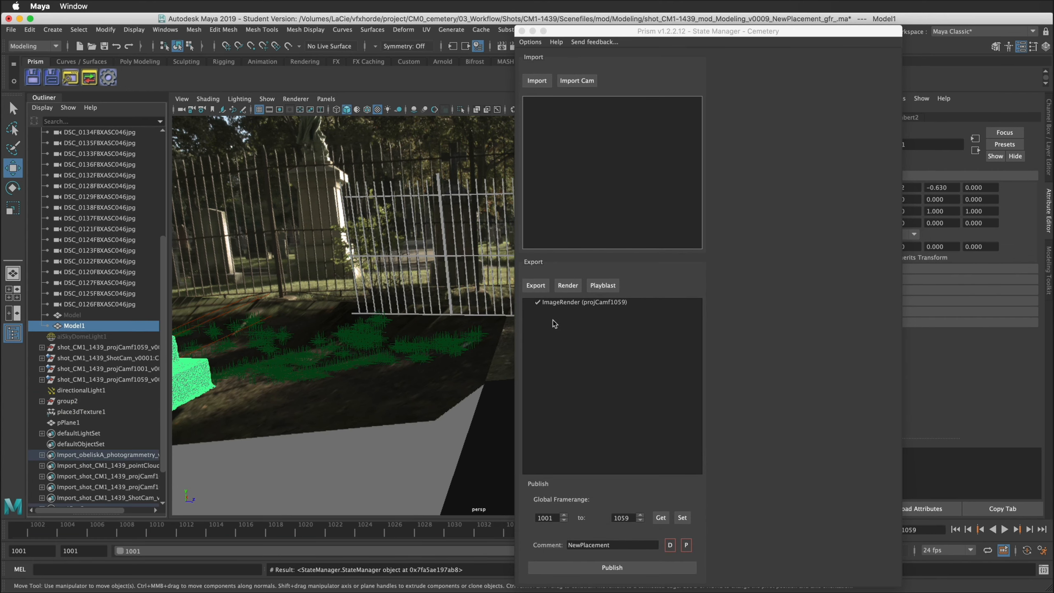
click(569, 287)
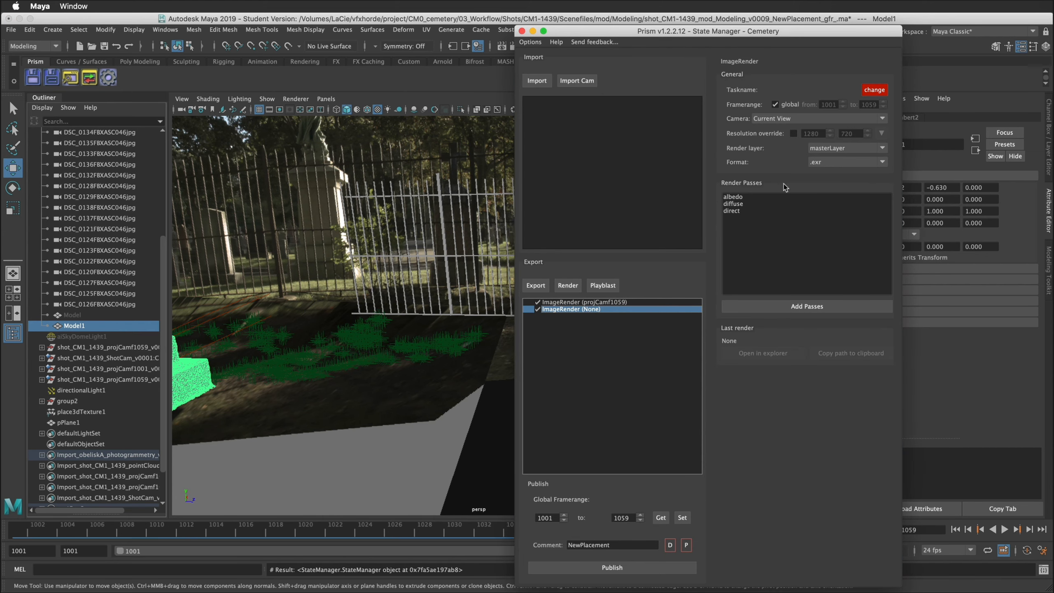
click(871, 91)
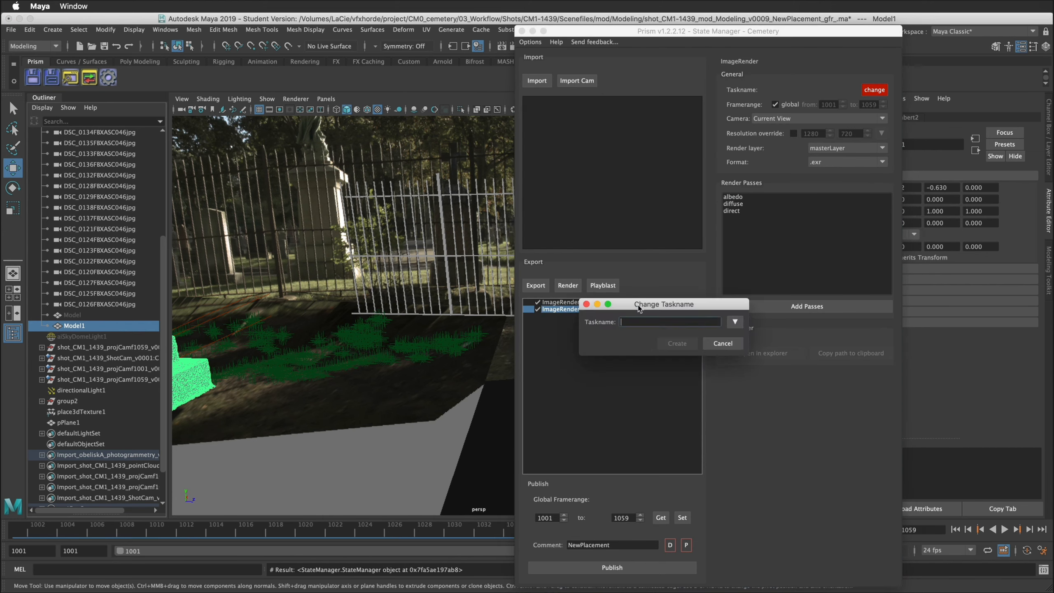
text(LightMask)
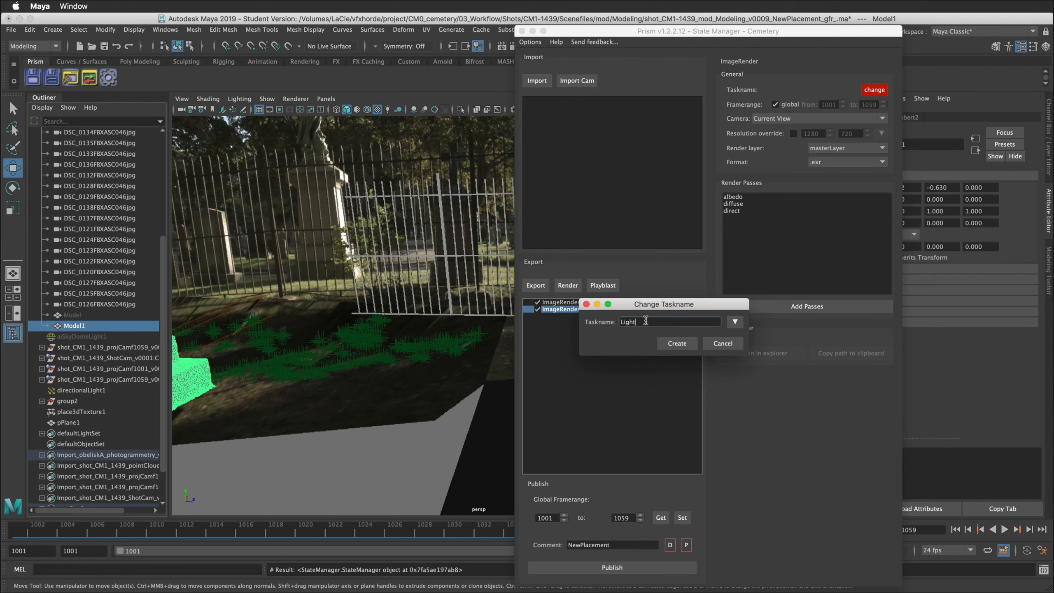
click(677, 343)
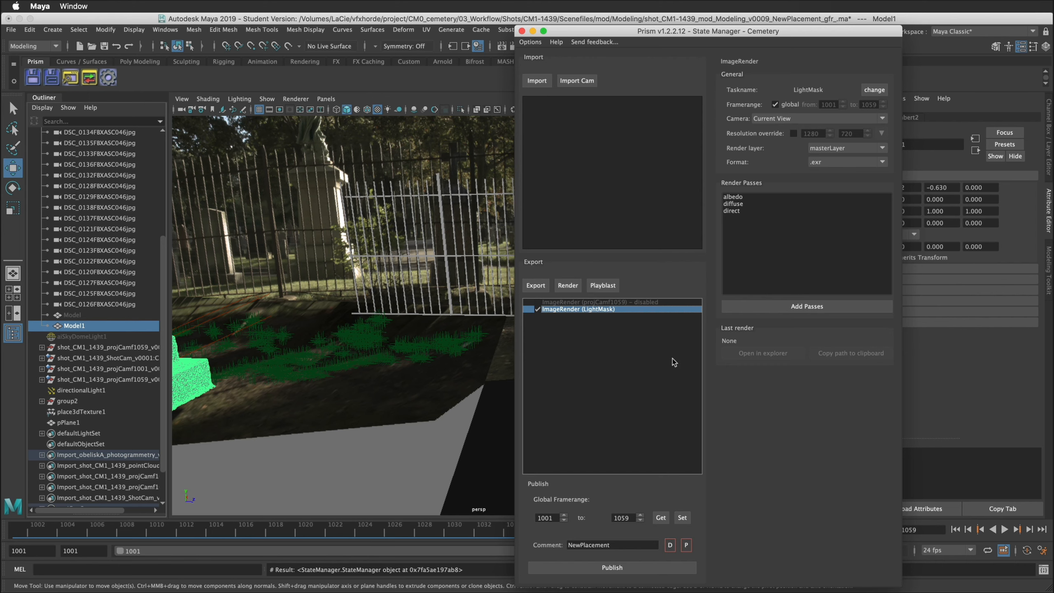
Replace the publish comment with shadowMaskonGraveMarker.
drag(631, 546, 514, 535)
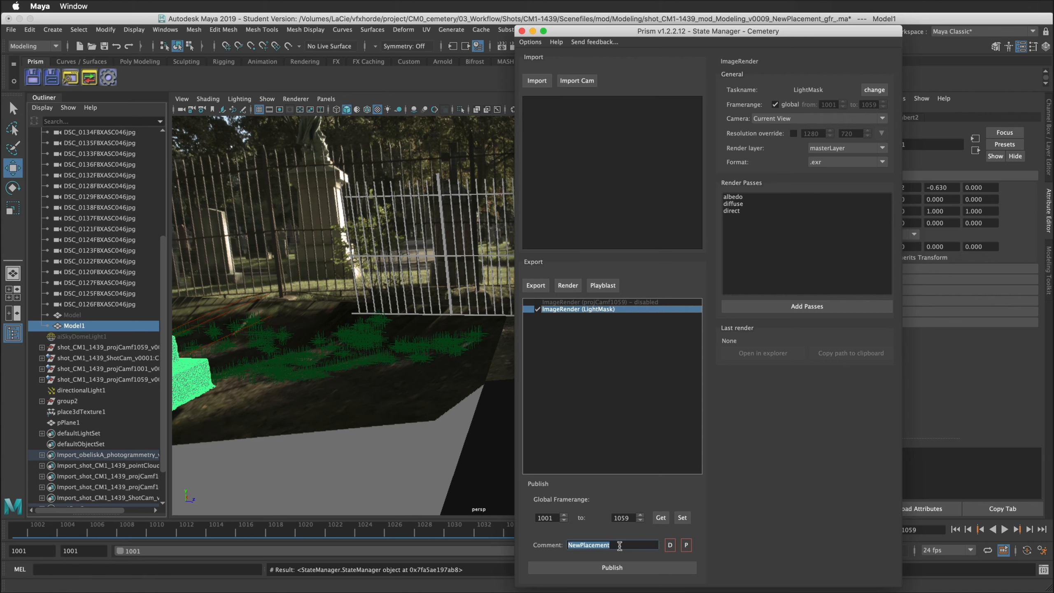
drag(620, 547, 564, 544)
text(shadowMaskonGraveMarker)
Set the LightMask render's camera to shot_CM1_1439_projCamf1059_v0002 and override the global frame range with 1001 to 1001.
click(816, 119)
scroll(820, 180, down, 8)
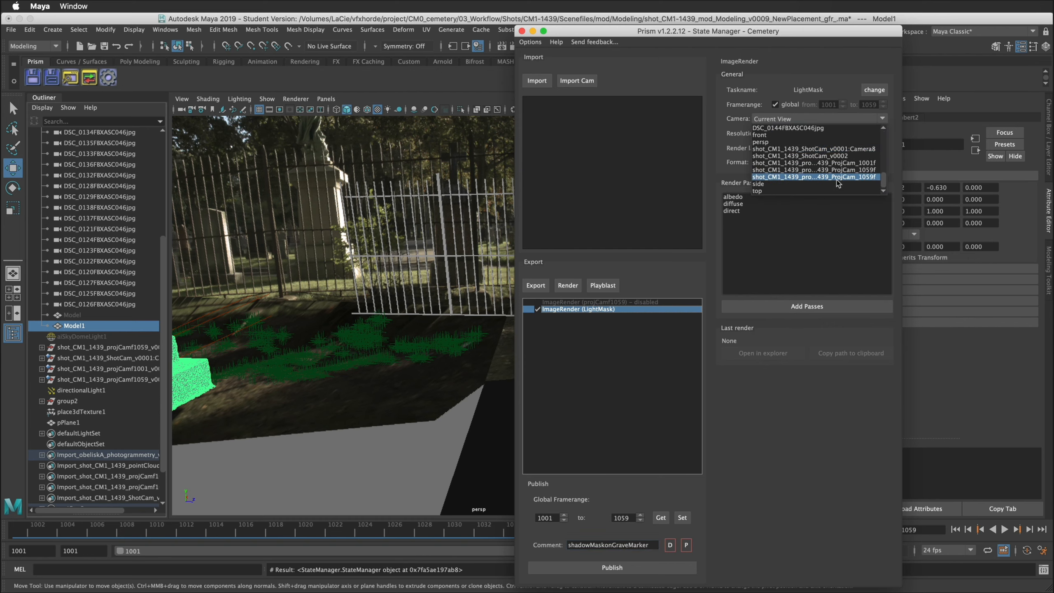
click(846, 178)
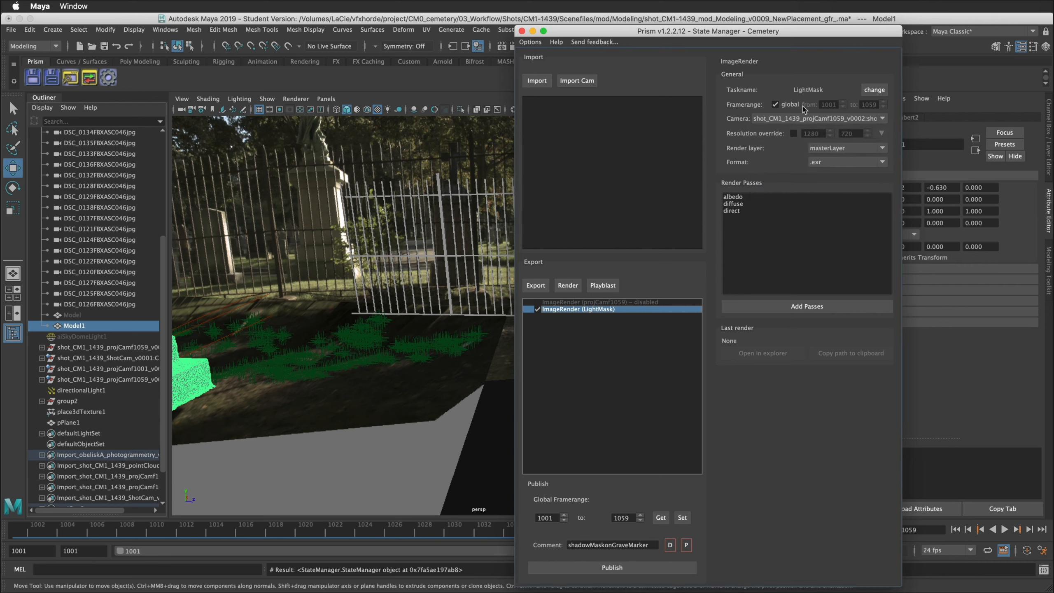
click(790, 104)
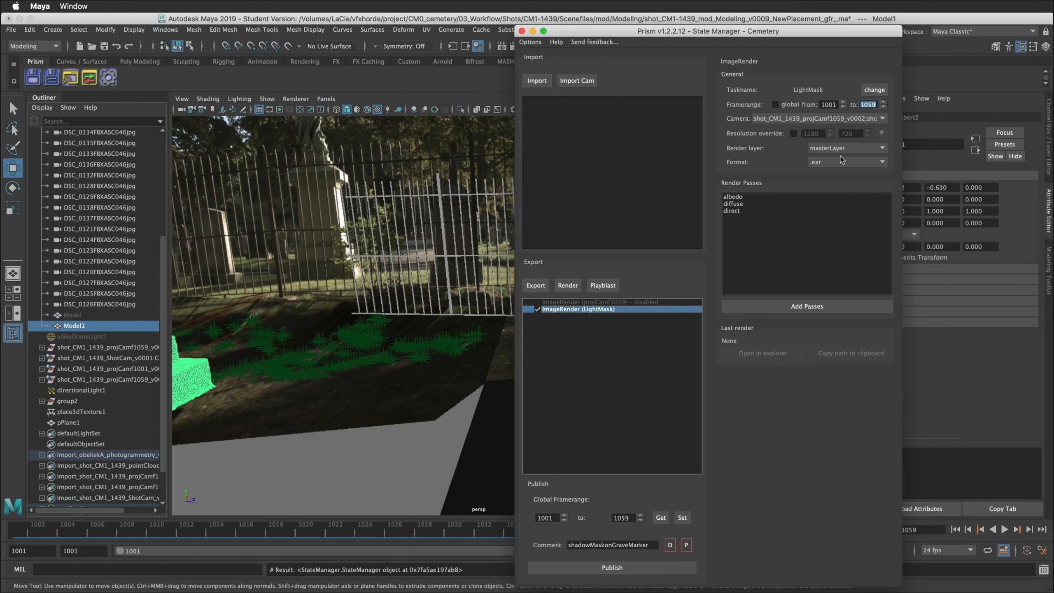
text(1001)
key(Return)
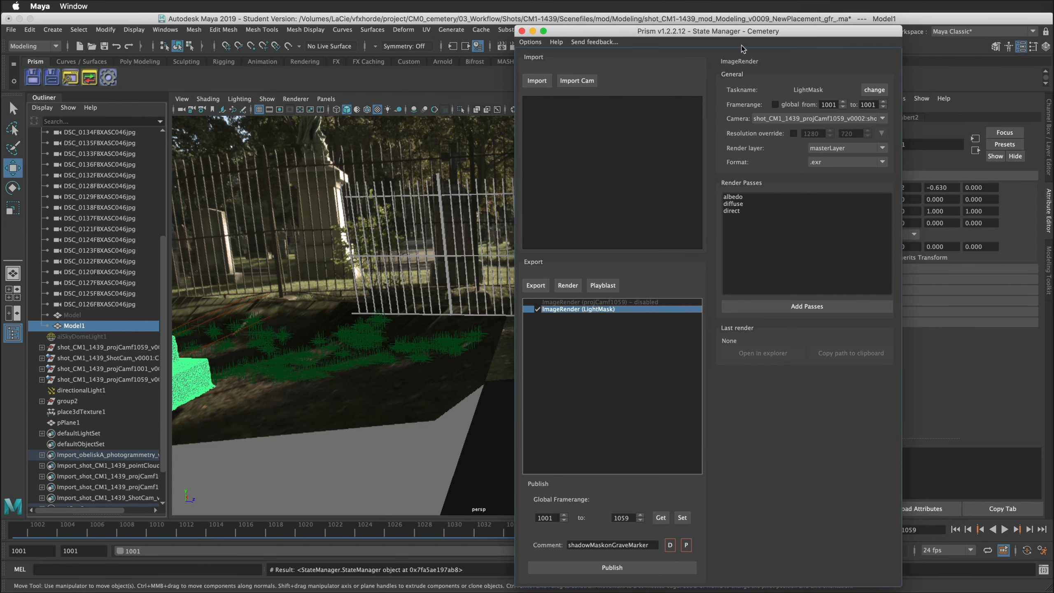
Check the renderable cameras and the image size in the Render Settings, and close them.
drag(578, 30, 696, 31)
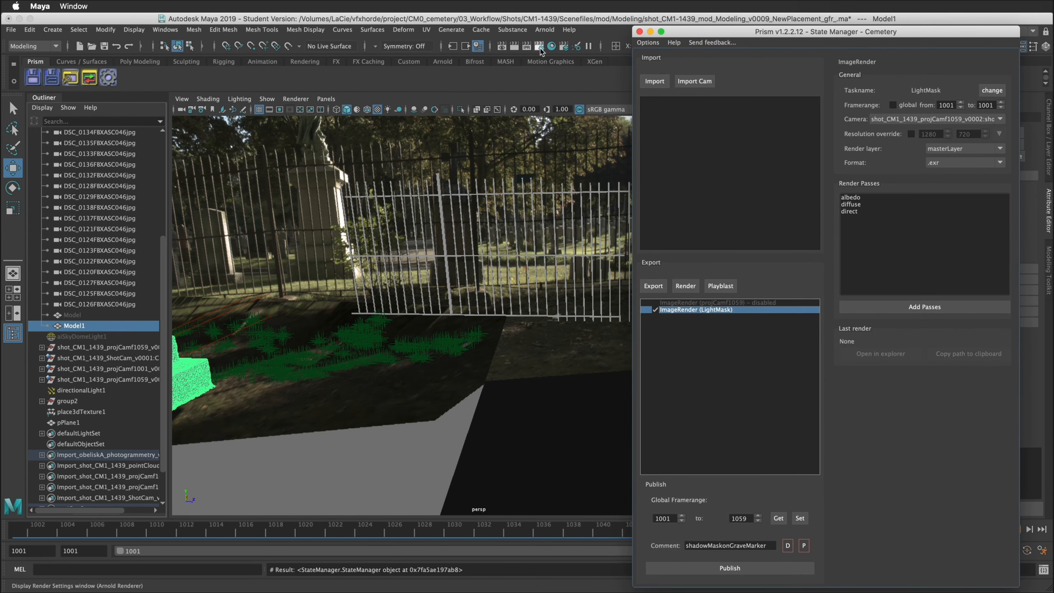
click(540, 48)
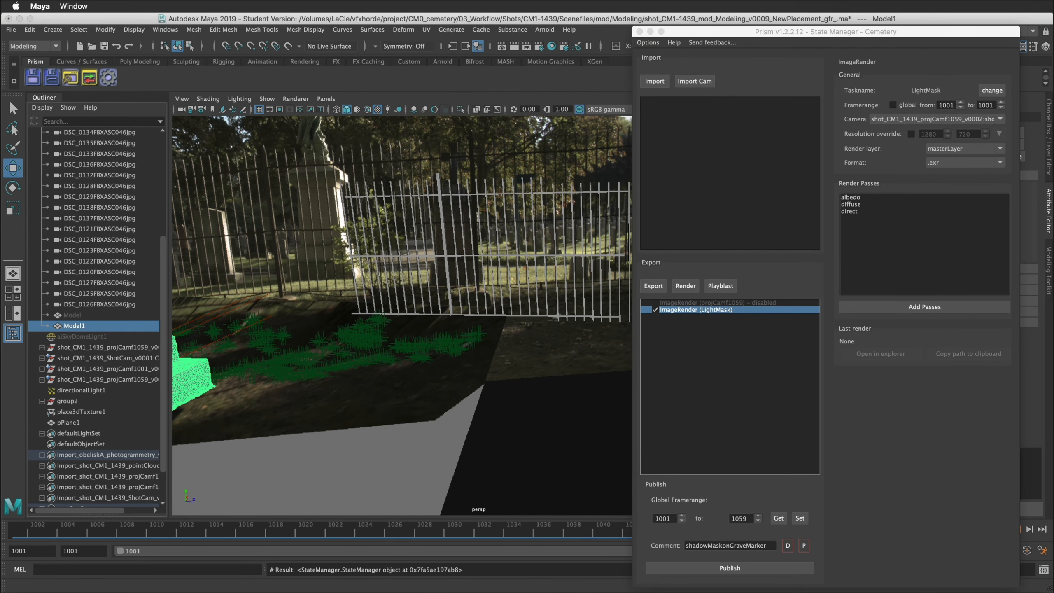
scroll(456, 348, down, 5)
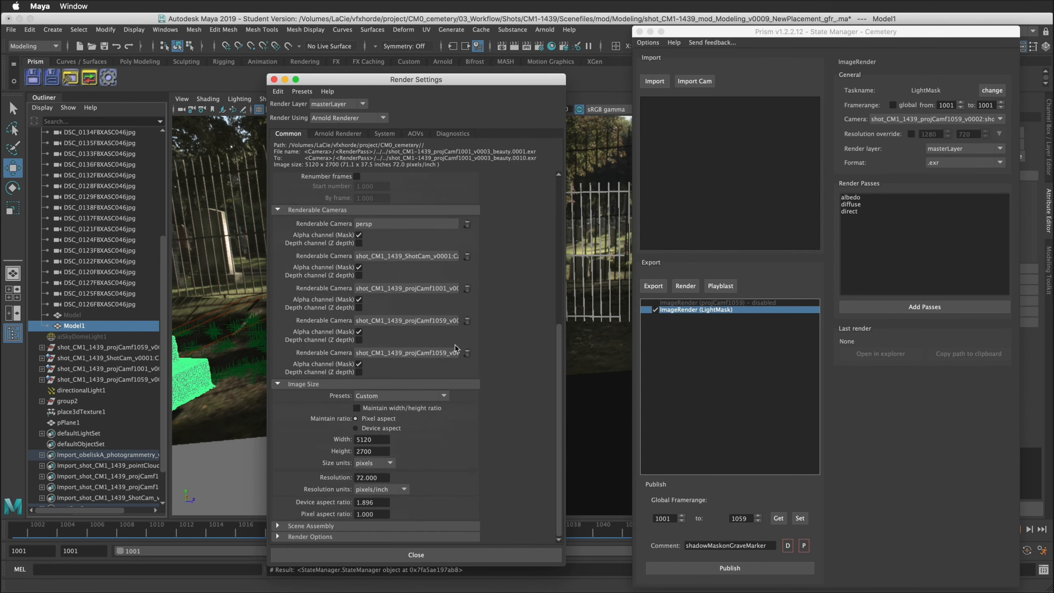
double_click(385, 452)
click(274, 80)
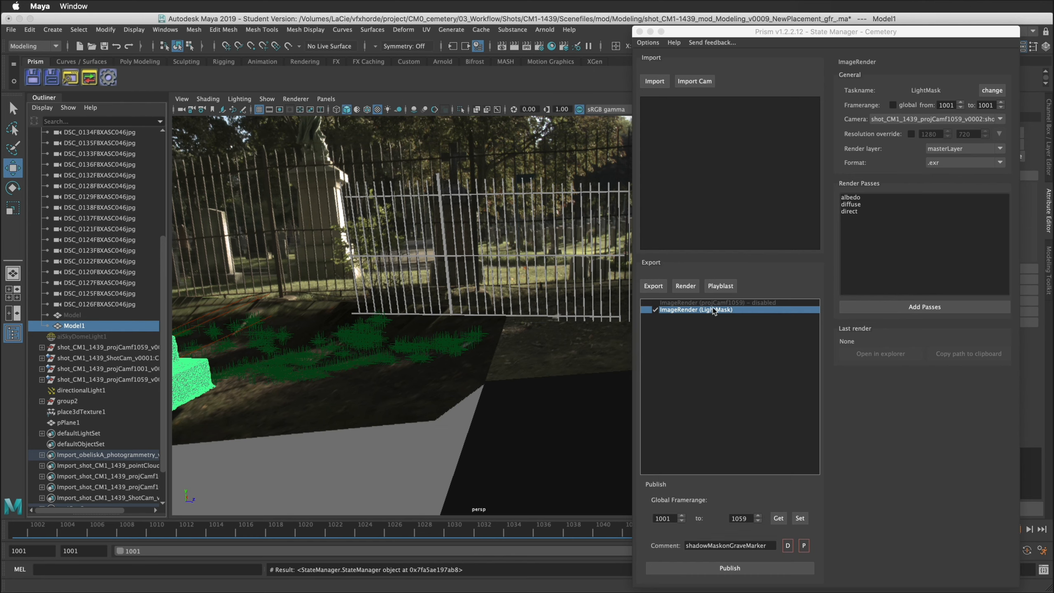
Hide the ground plane, pPlane1, from the scene.
click(307, 409)
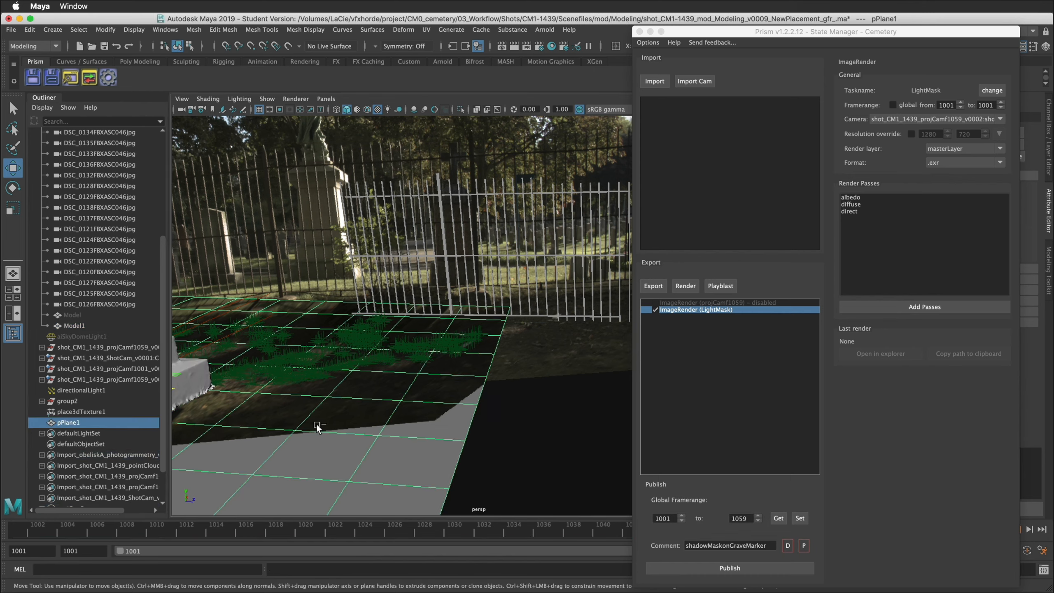
key(ctrl+h)
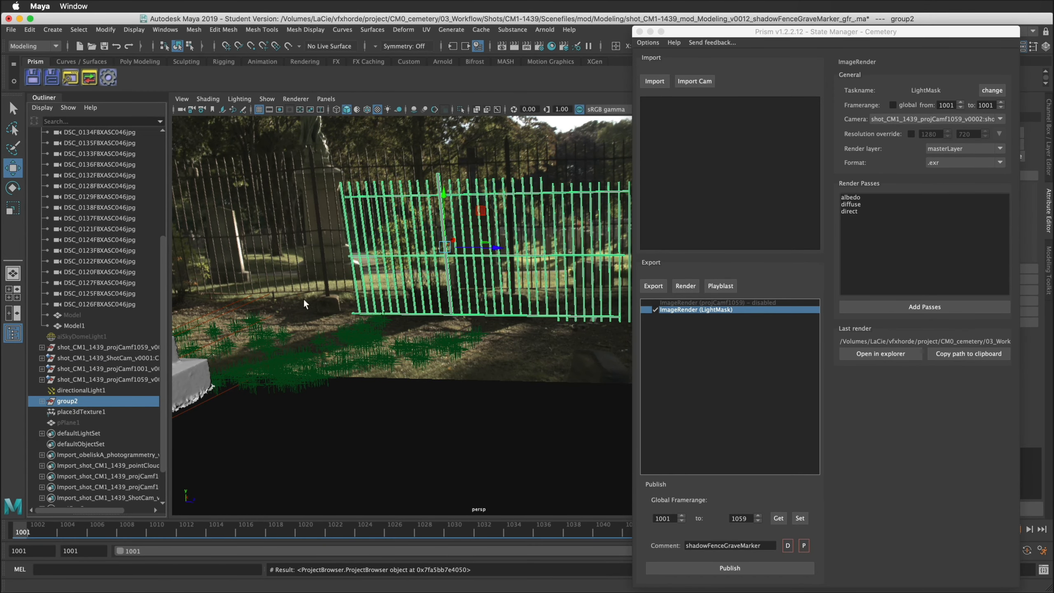
Compare the LightMask render versions in the Prism Project Browser, and view the diffuse layer of v0001_shadowMaskonGraveMarker.
click(70, 78)
drag(612, 194, 576, 101)
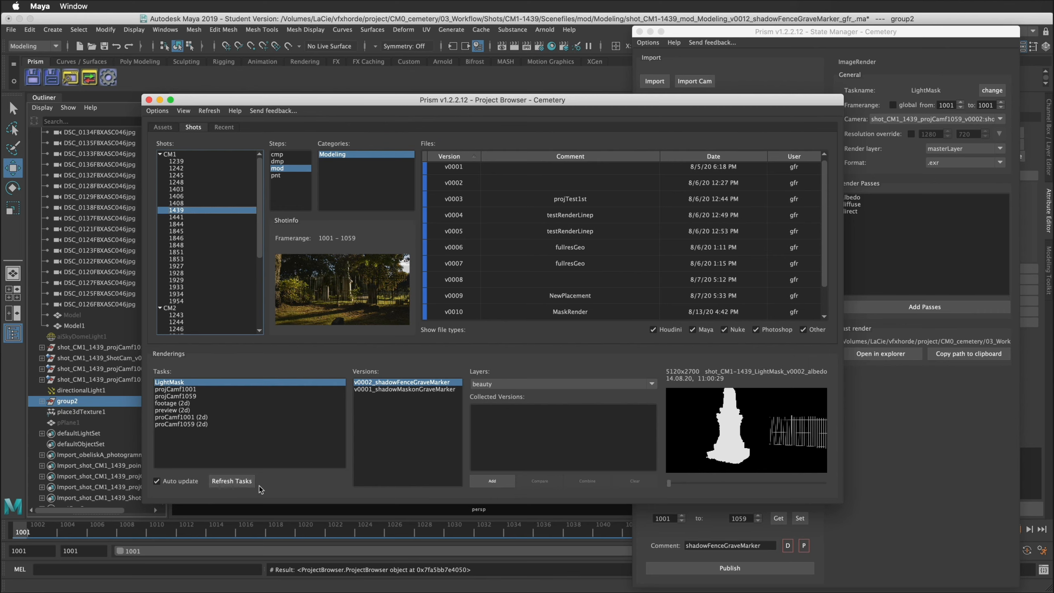
click(396, 390)
click(397, 383)
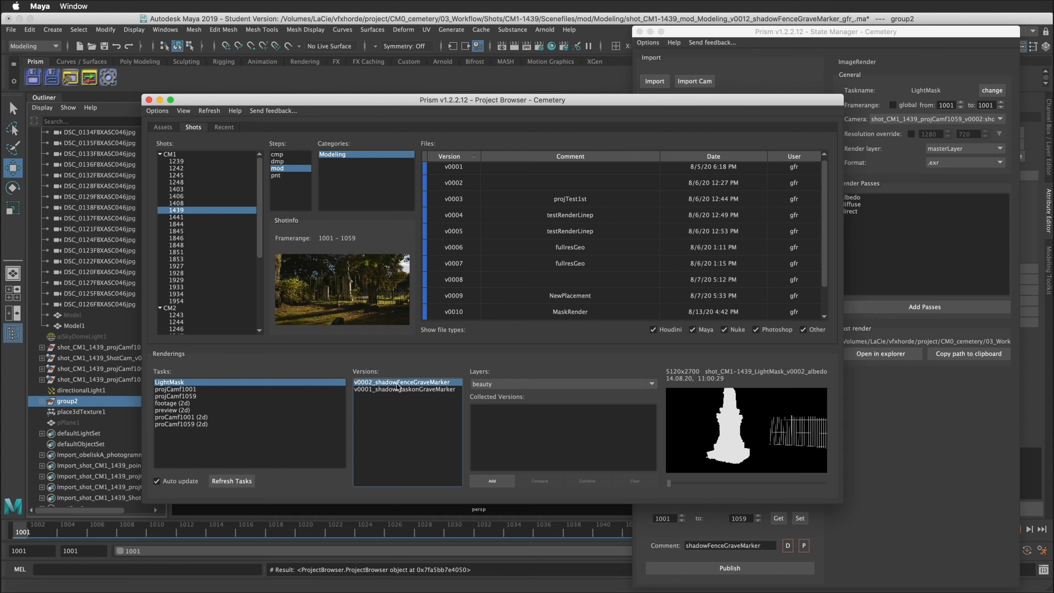
key(Down)
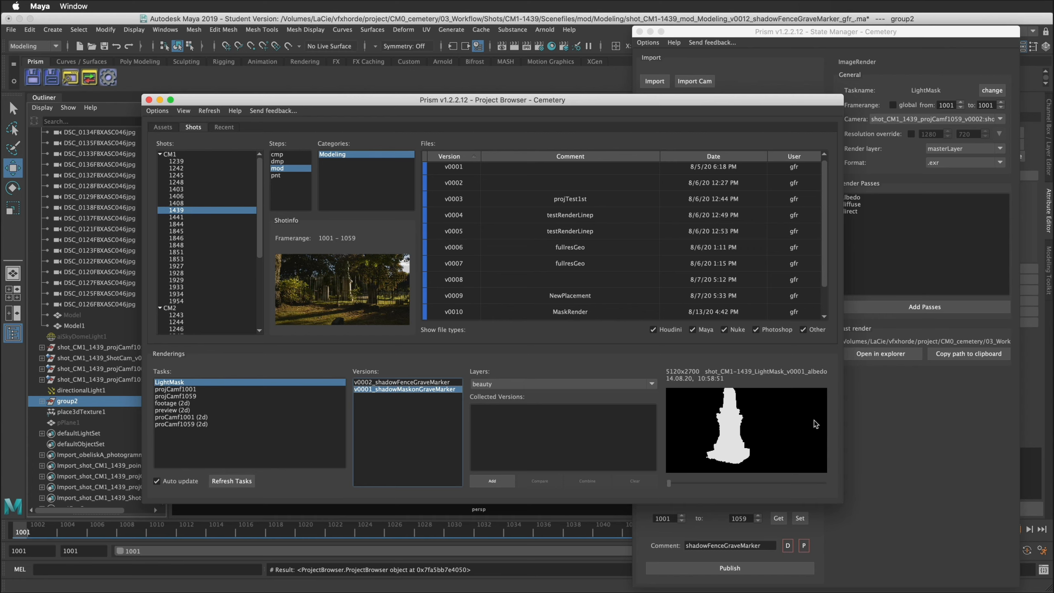
click(447, 383)
key(Down)
click(527, 387)
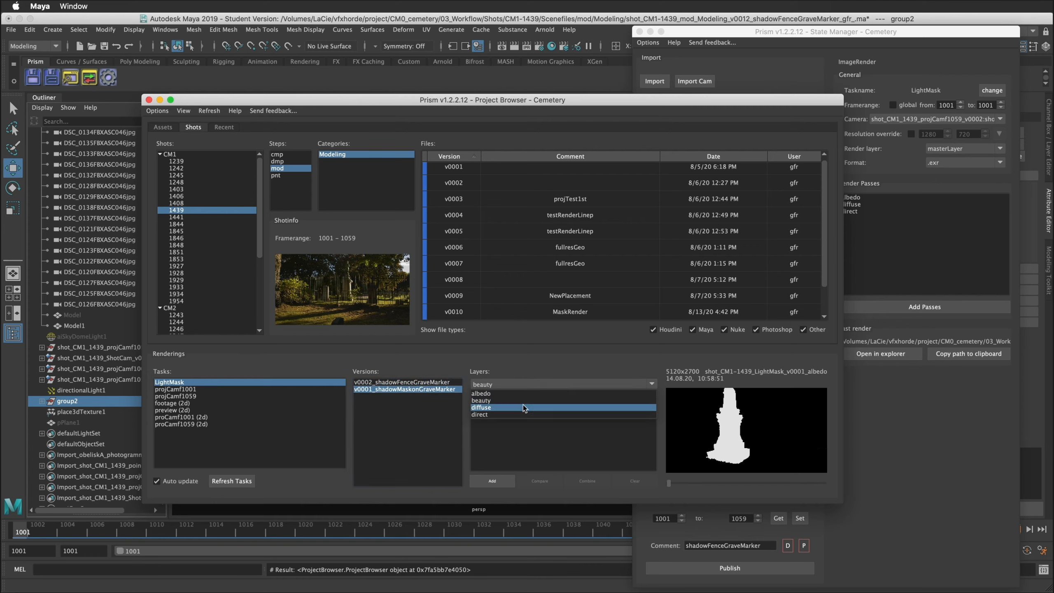
click(523, 406)
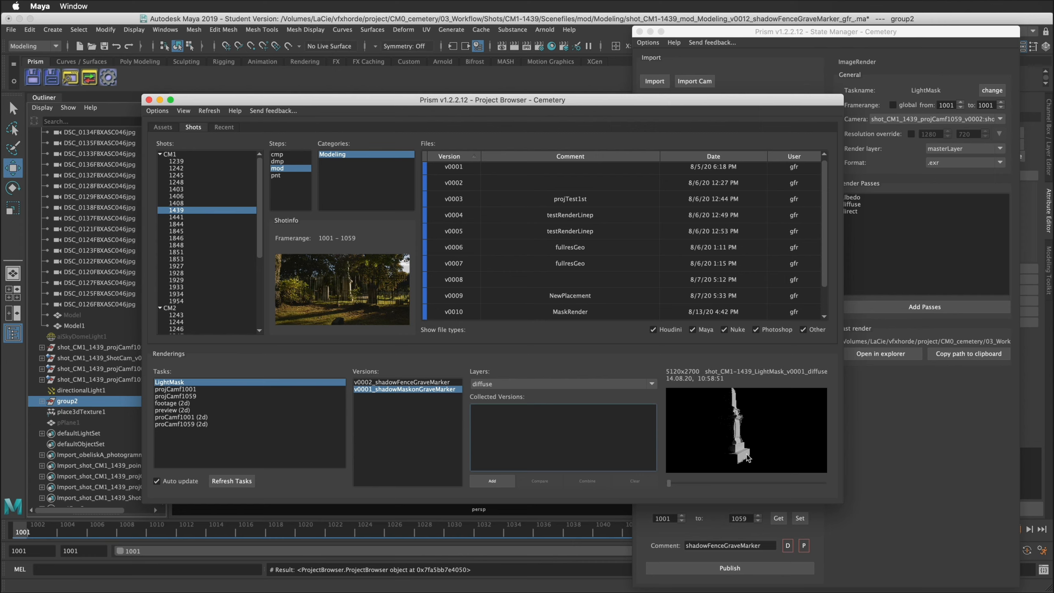
View the render layers of the LightMask version v0002_shadowFenceGraveMarker in the Project Browser.
click(432, 387)
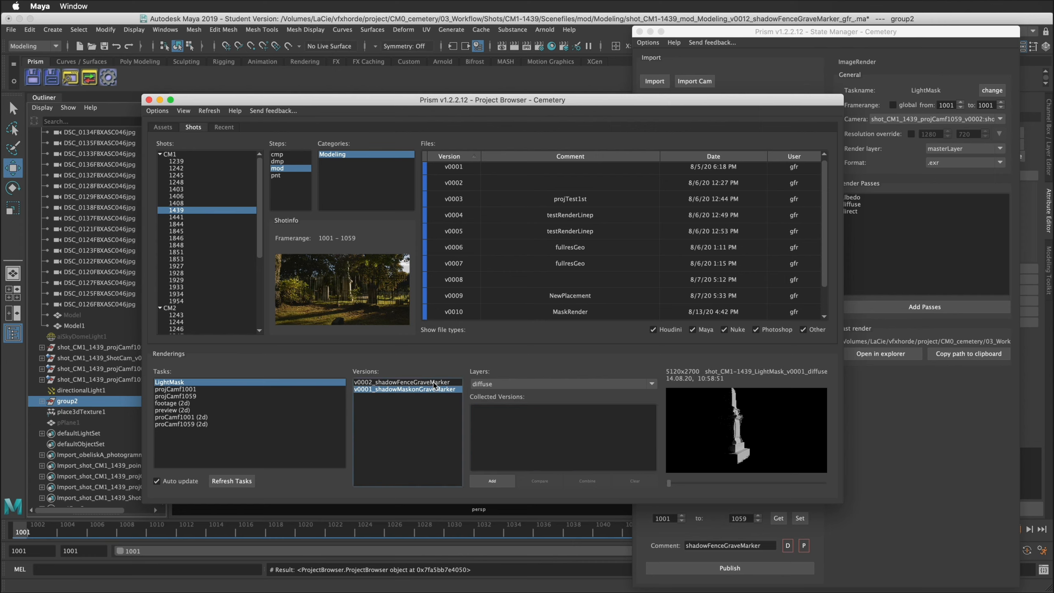
key(Up)
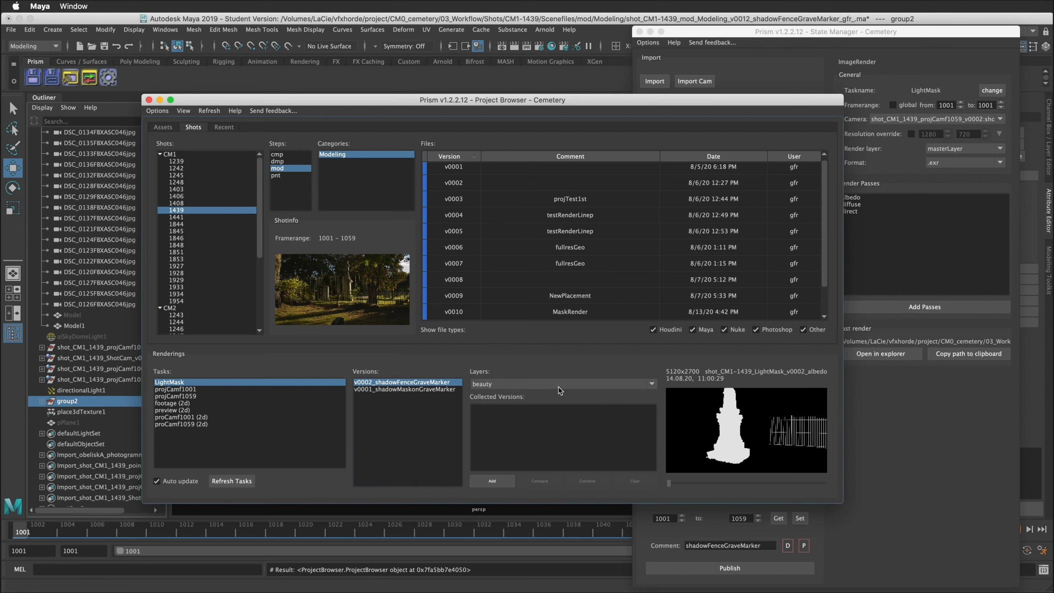
click(556, 384)
click(552, 406)
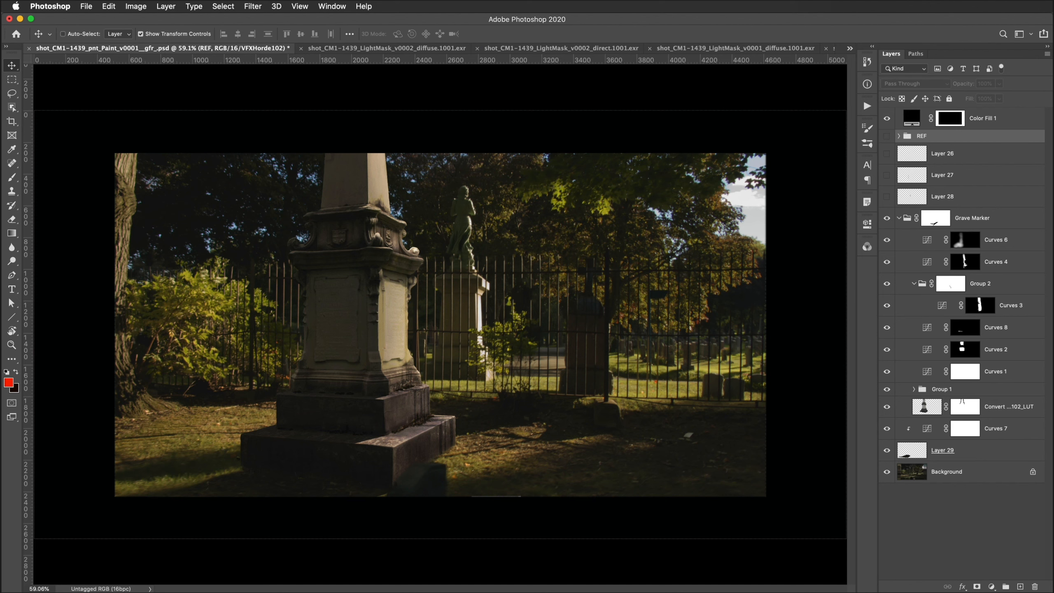
Switch to Photoshop and compare the grave marker with its Curves adjustments, Group 2 and Group 1 hidden and shown again.
click(887, 219)
click(885, 220)
drag(886, 241, 893, 379)
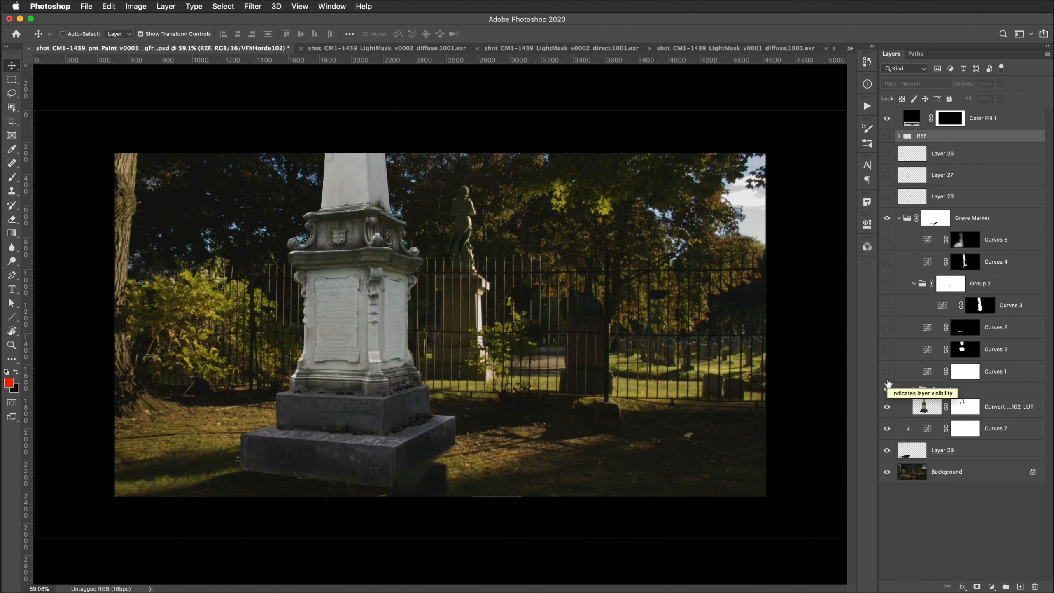
click(887, 389)
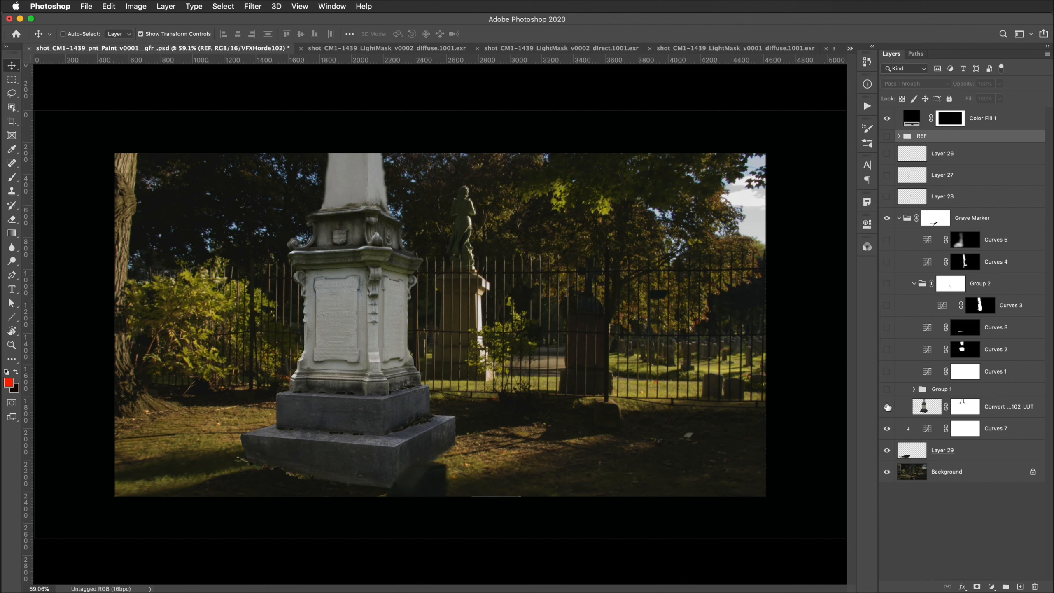
click(888, 388)
drag(887, 378, 884, 249)
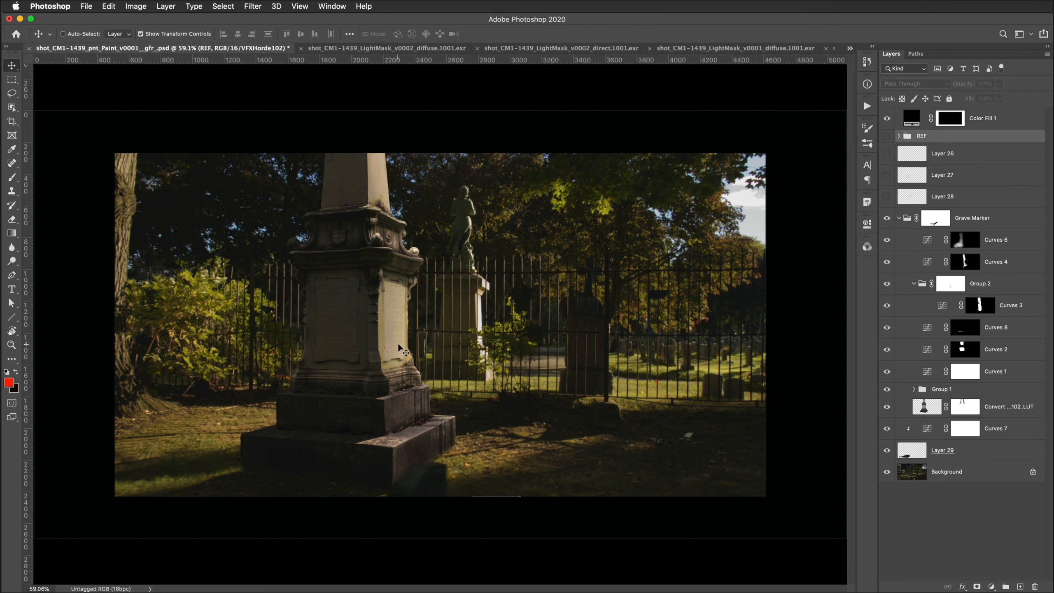
Inspect the area covered by the Curves 3 layer mask by repeatedly showing and hiding its red overlay.
click(963, 352)
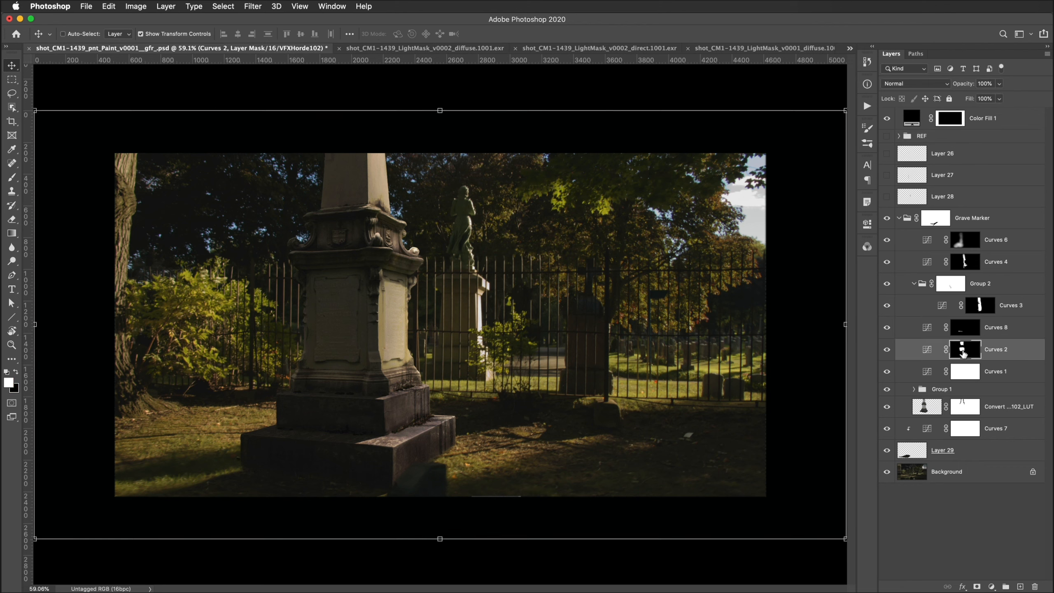
click(979, 315)
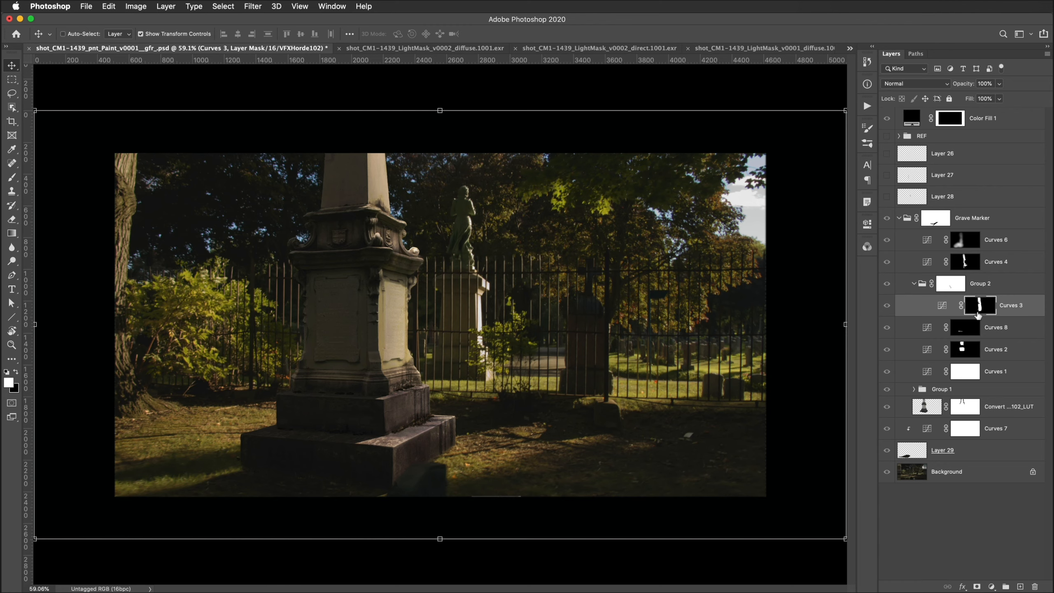
key(backslash)
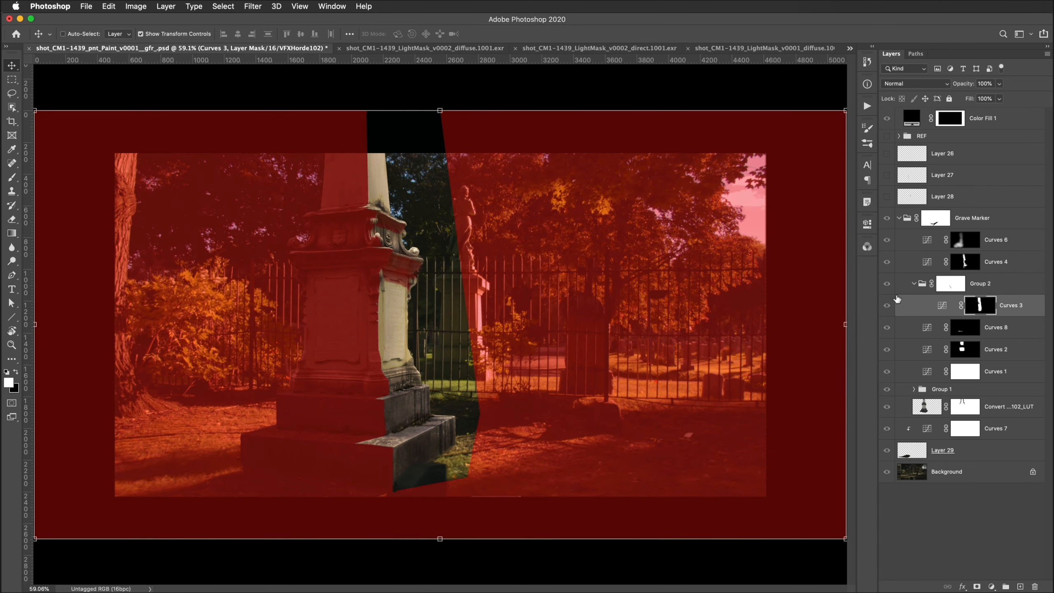
key(backslash)
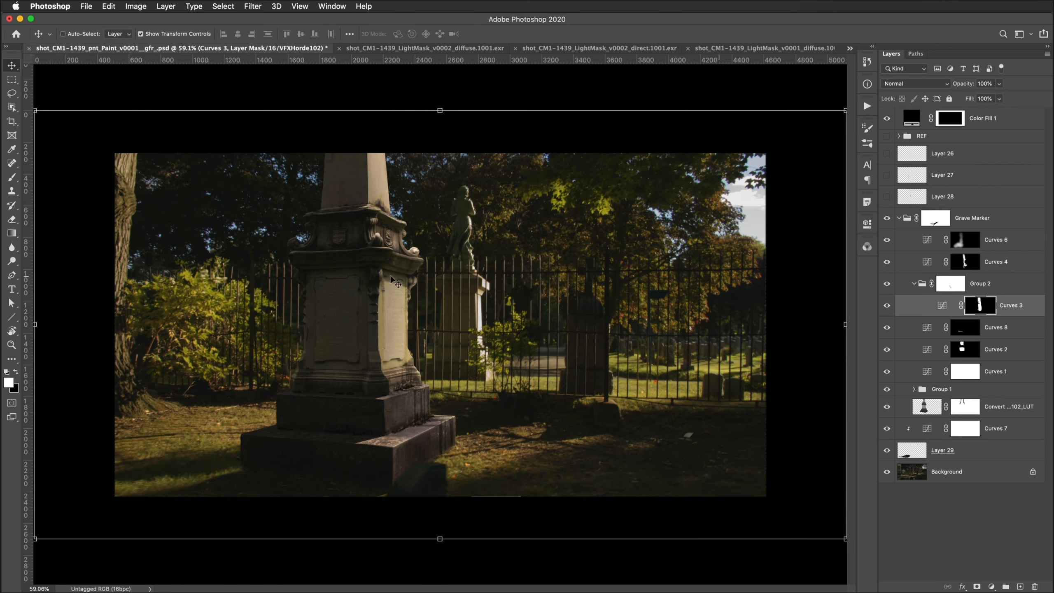
key(backslash)
key(backslash)
key(backslash)
key(backslash)
key(backslash)
key(backslash)
key(backslash)
key(backslash)
key(backslash)
key(backslash)
key(backslash)
key(backslash)
Copy the LightMask_v0002_diffuse render into the pnt_Paint_v0001 document and place it above the REF group.
click(415, 48)
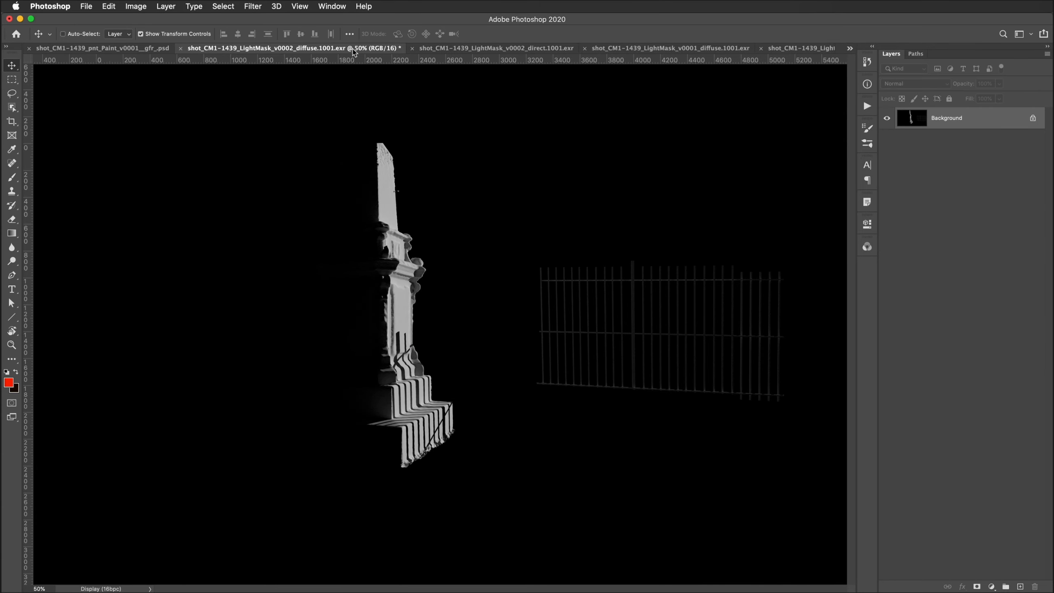
drag(353, 52, 826, 213)
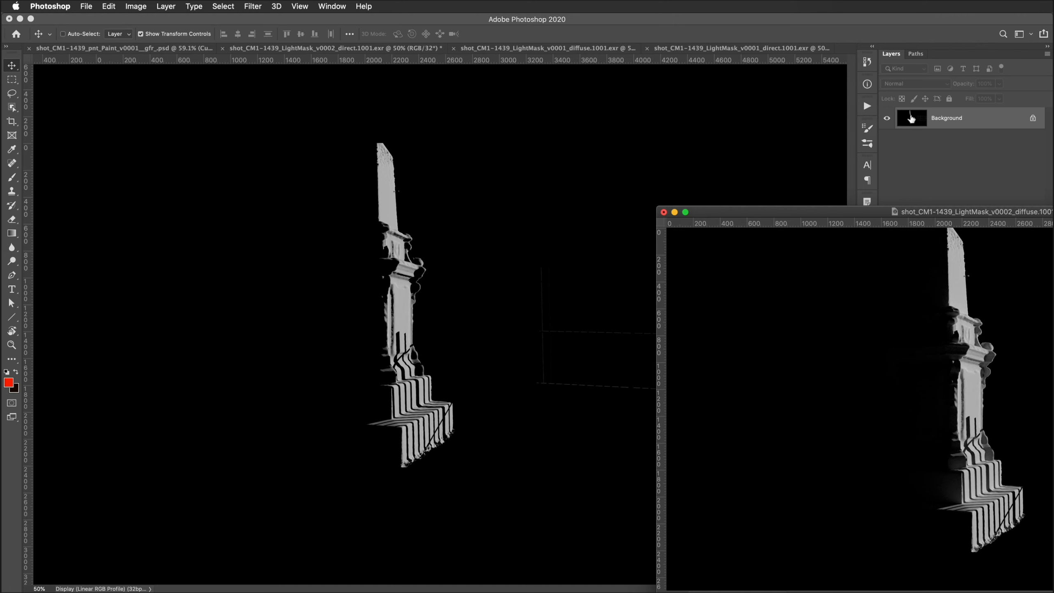
click(170, 46)
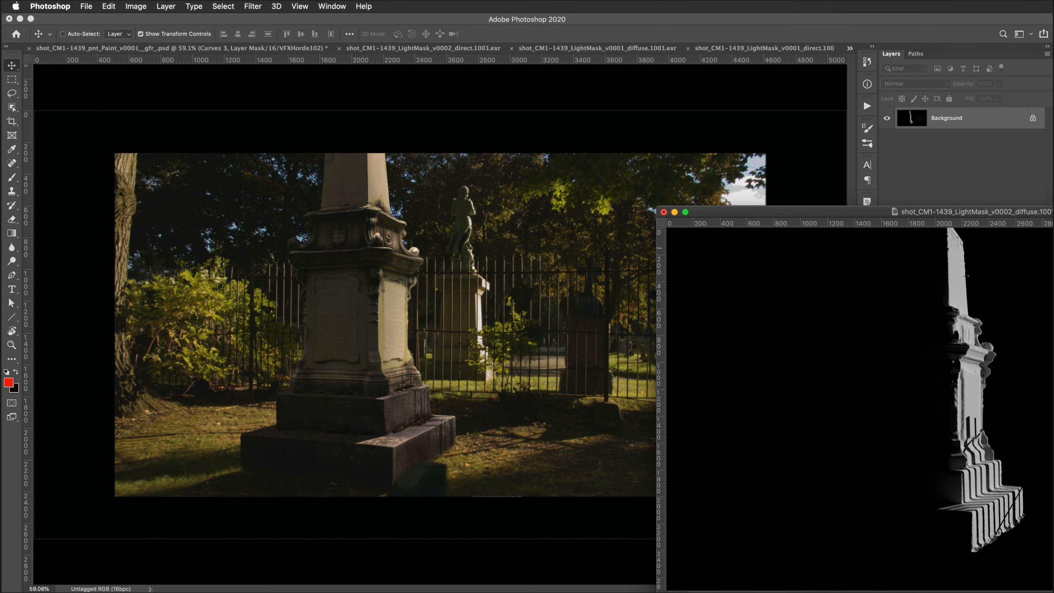
drag(916, 125, 282, 230)
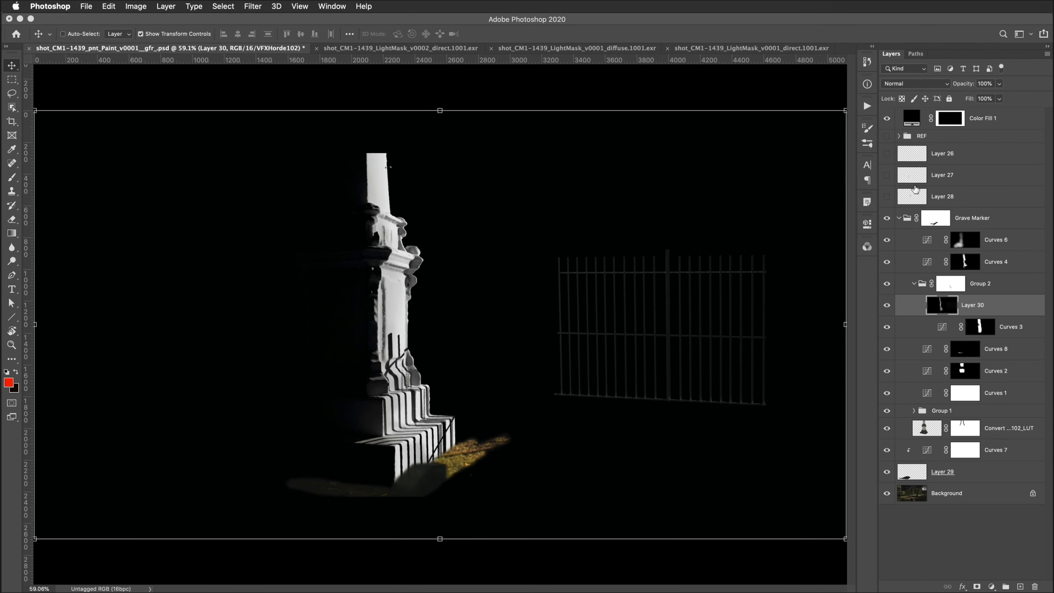
drag(950, 307, 893, 151)
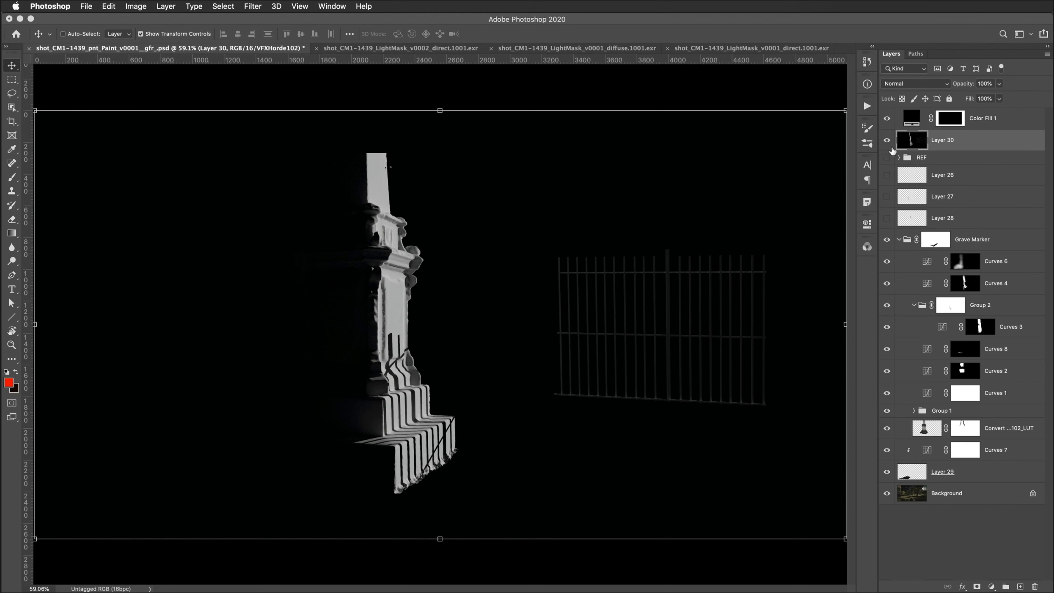
Compare the matte painting with the imported light mask layer hidden and shown.
click(887, 141)
click(887, 141)
click(887, 142)
click(887, 142)
click(888, 142)
click(888, 142)
drag(967, 85, 1025, 84)
Load the light mask render's RGB channel as a selection and hide the render layer.
click(868, 248)
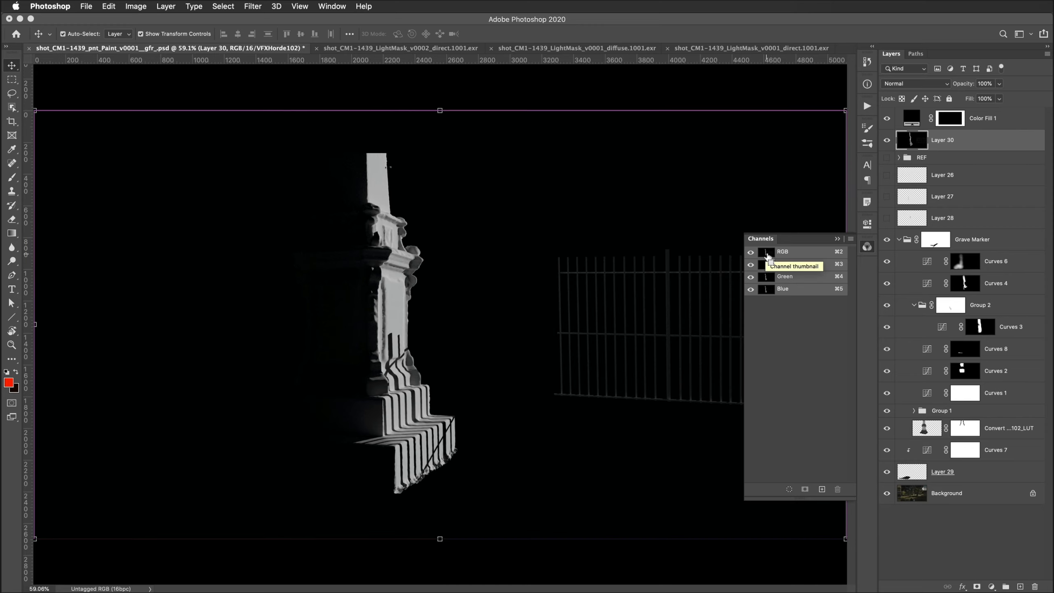
super+click(767, 254)
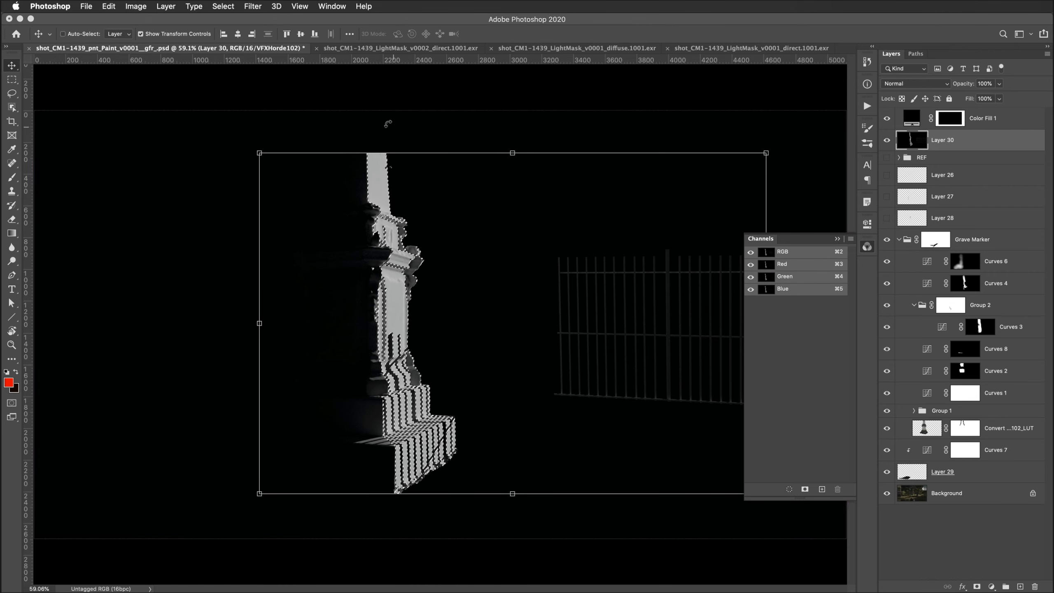
click(867, 248)
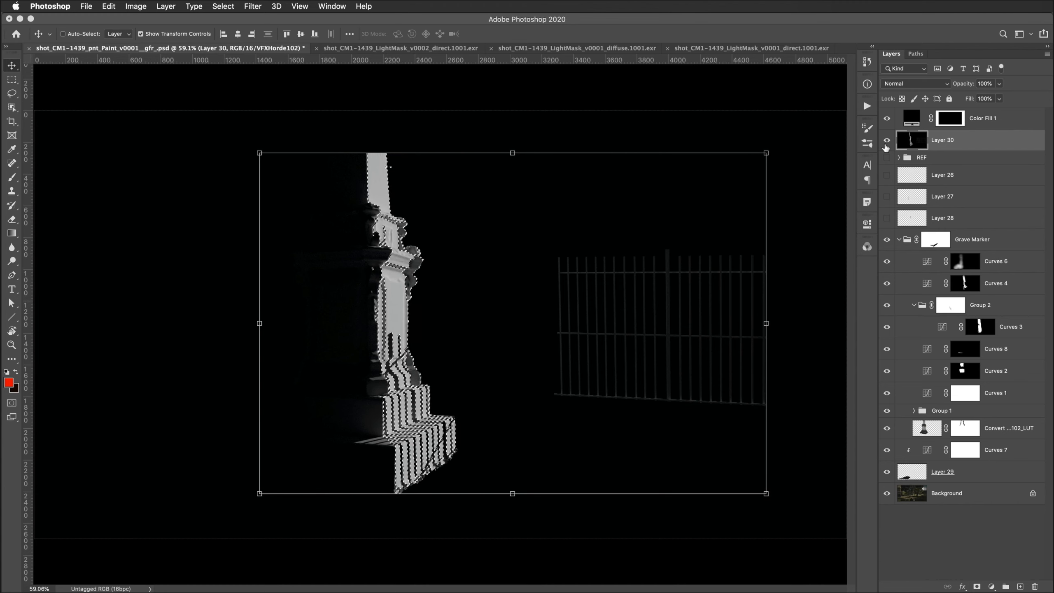
click(887, 140)
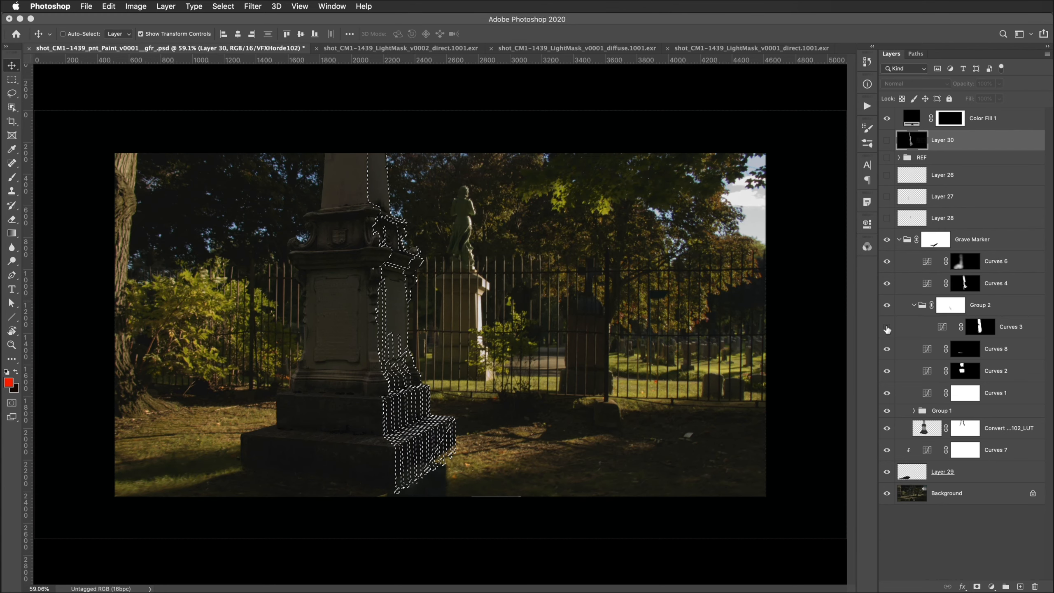
Duplicate the Curves 3 adjustment in Group 2 and hide the original.
click(944, 328)
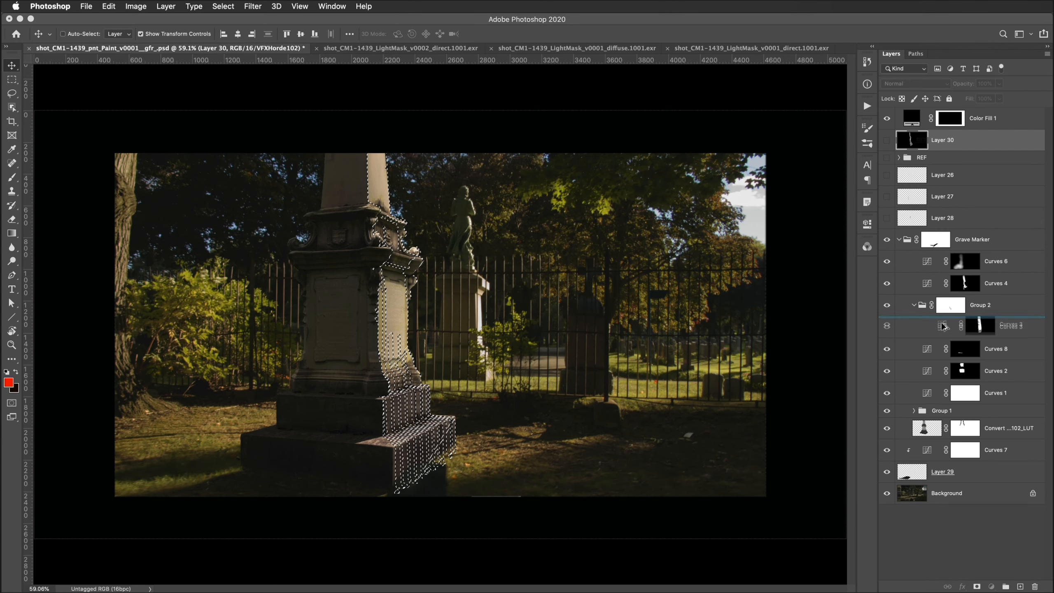
key(super+j)
click(887, 348)
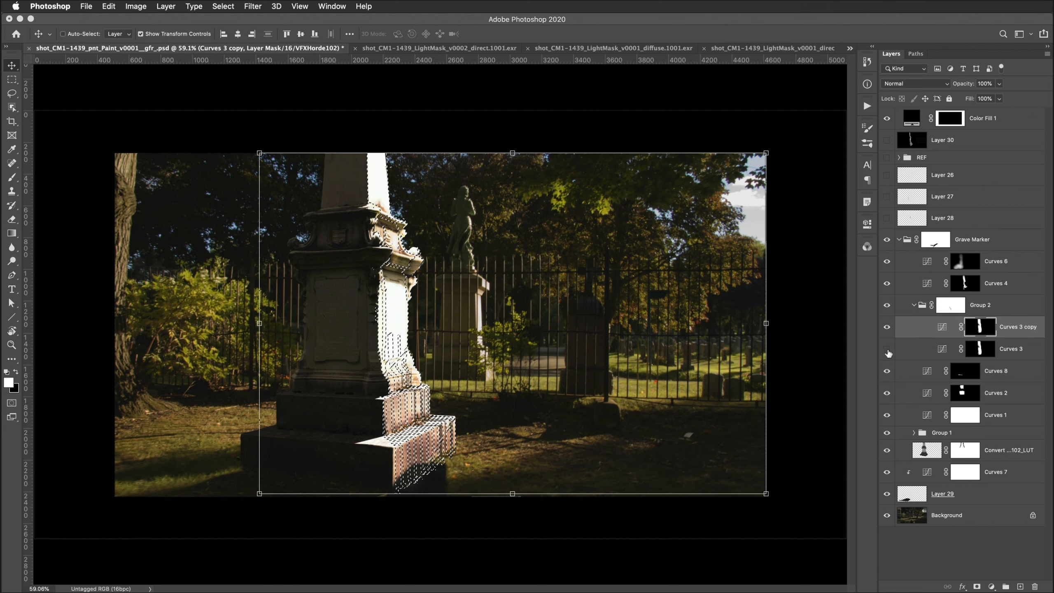
Replace the layer mask on the copy of Curves 3 with one made from the light mask selection.
drag(985, 331, 1036, 586)
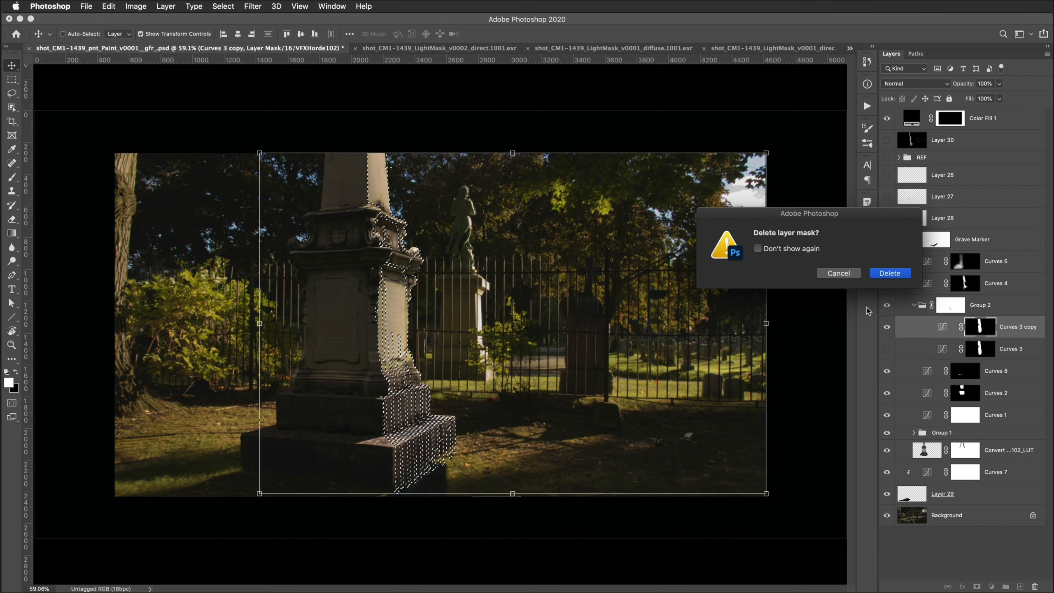
key(Return)
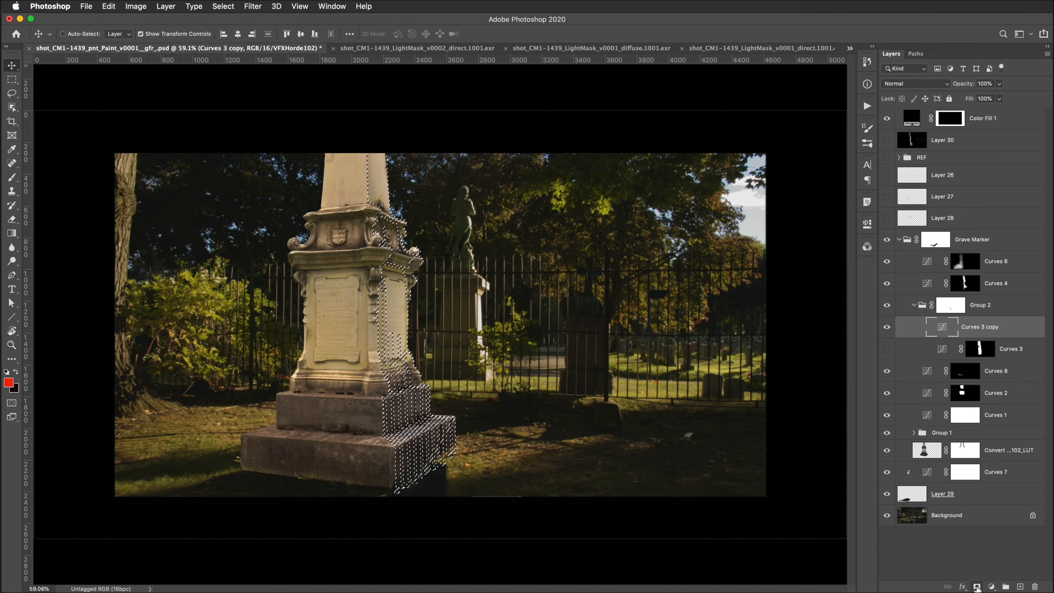
click(978, 586)
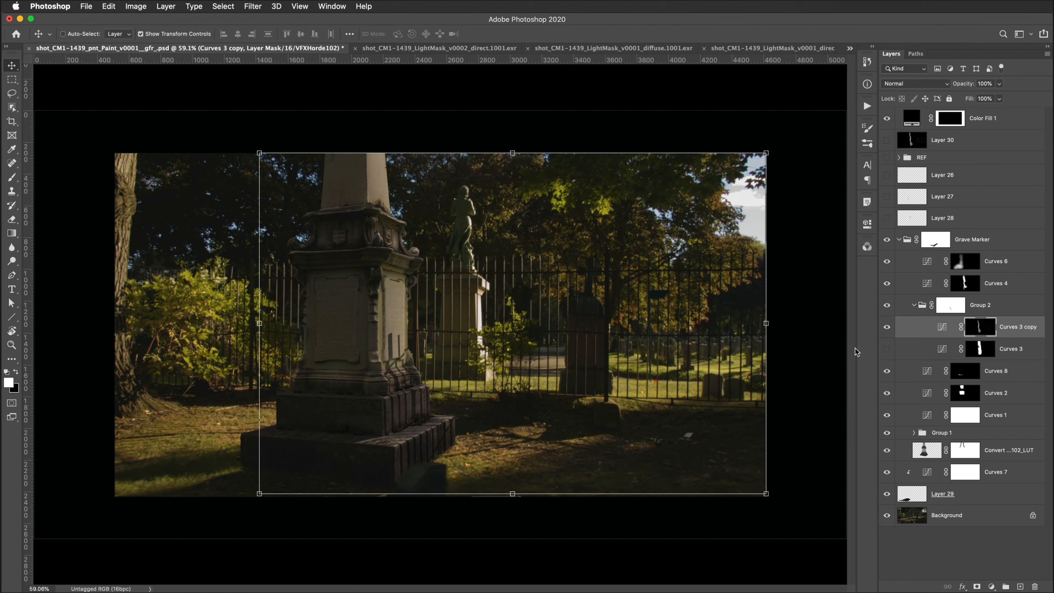